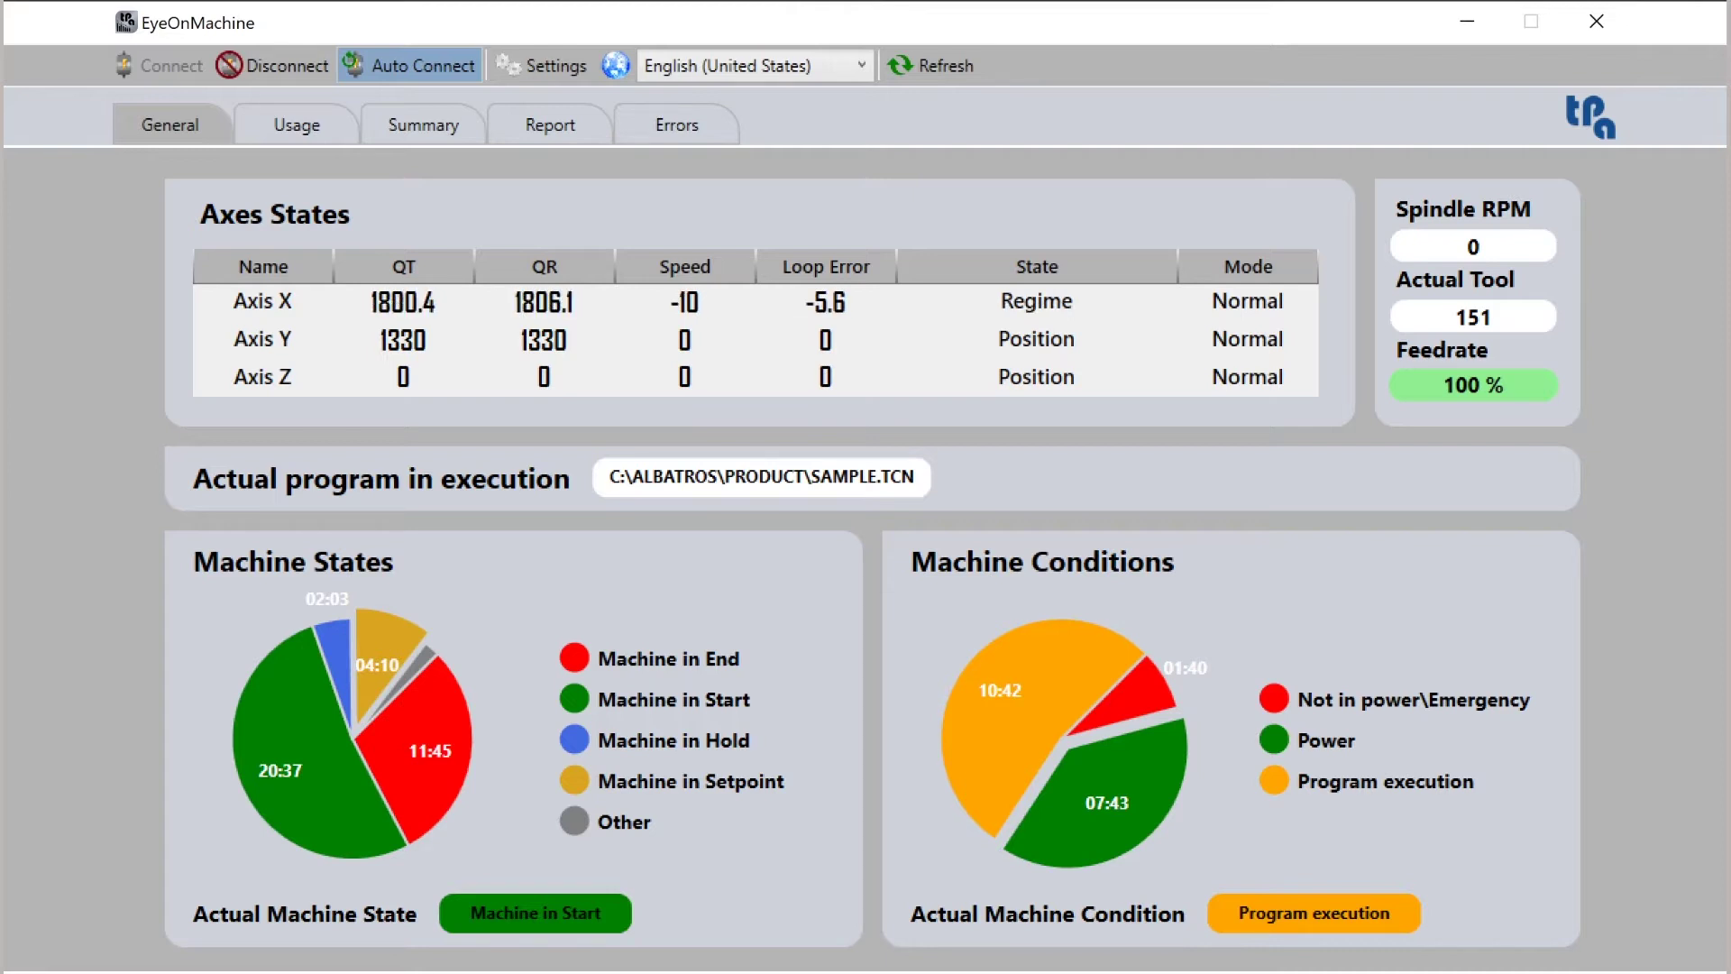
Examine the percentage breakdowns of machine states and conditions, and those of machine usage and executed programs
mouse_move(342, 756)
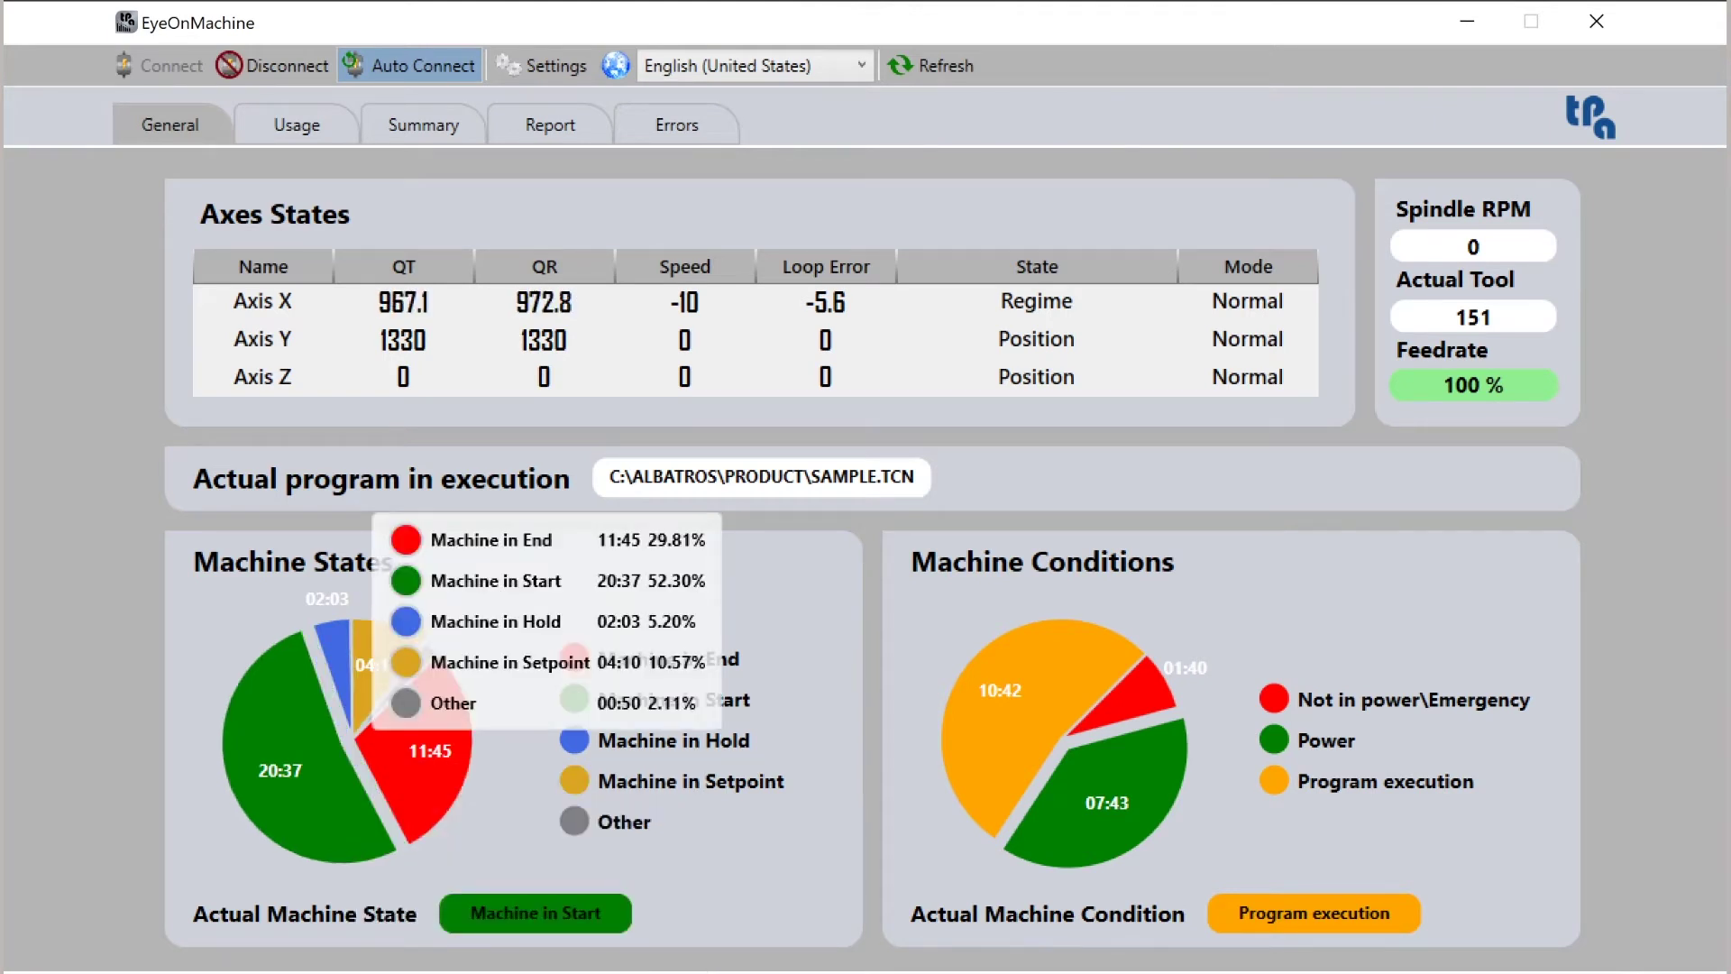
mouse_move(1075, 752)
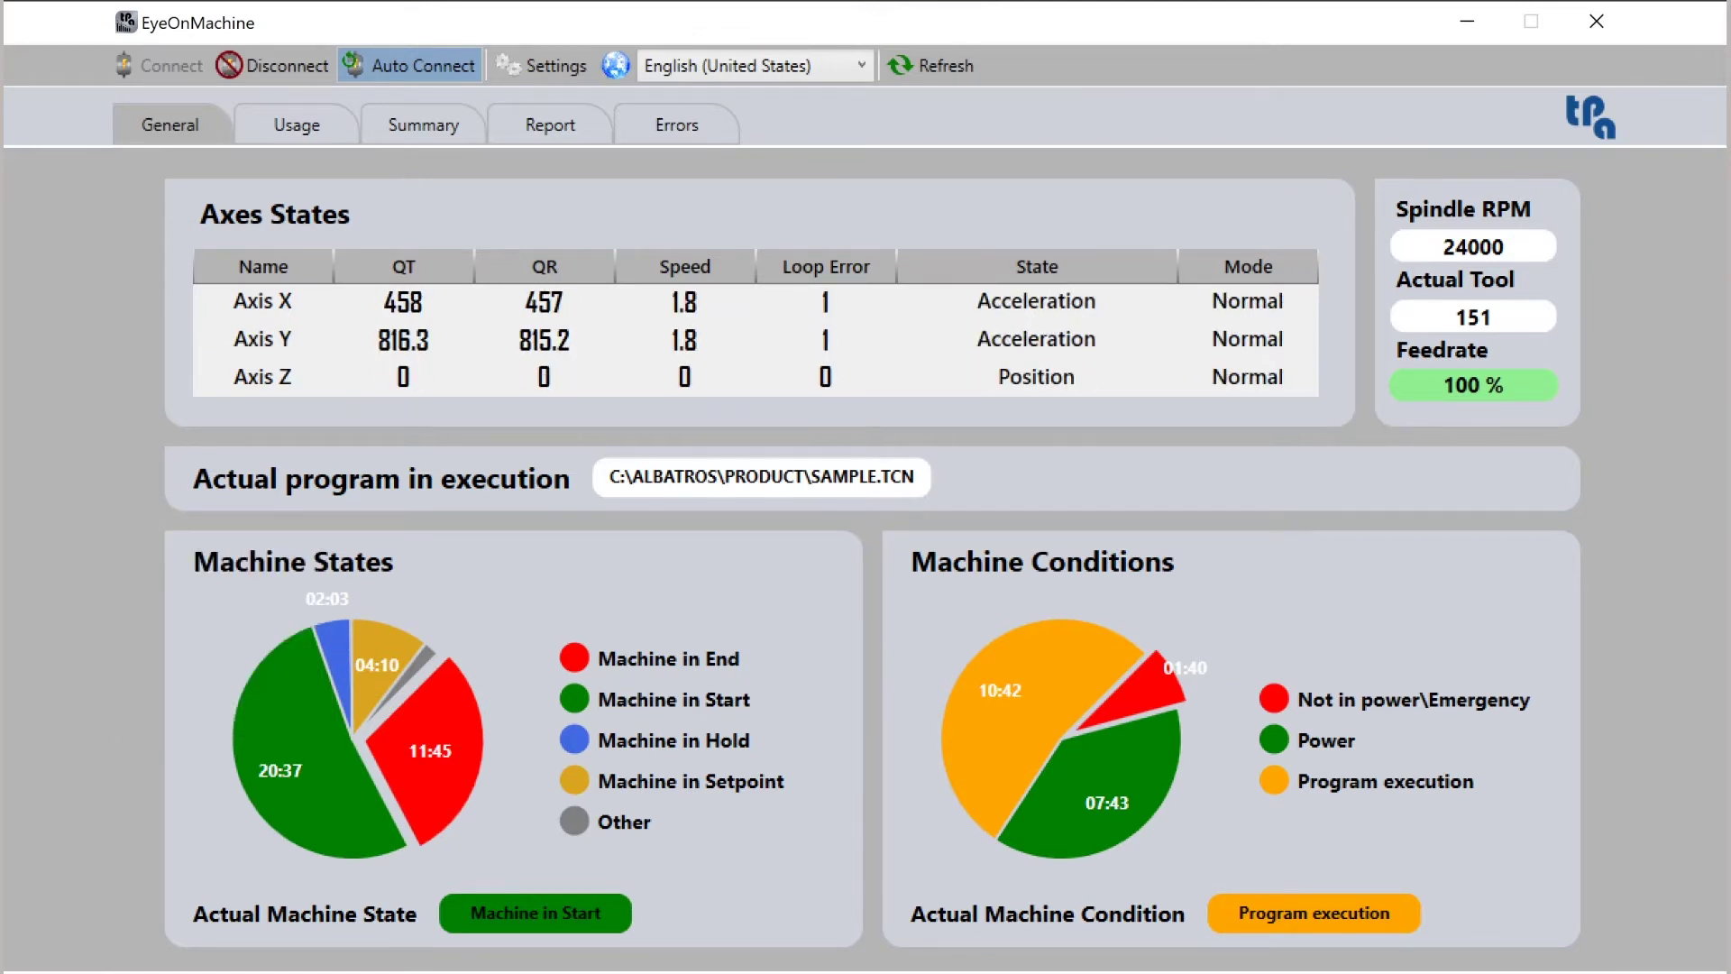
click(296, 124)
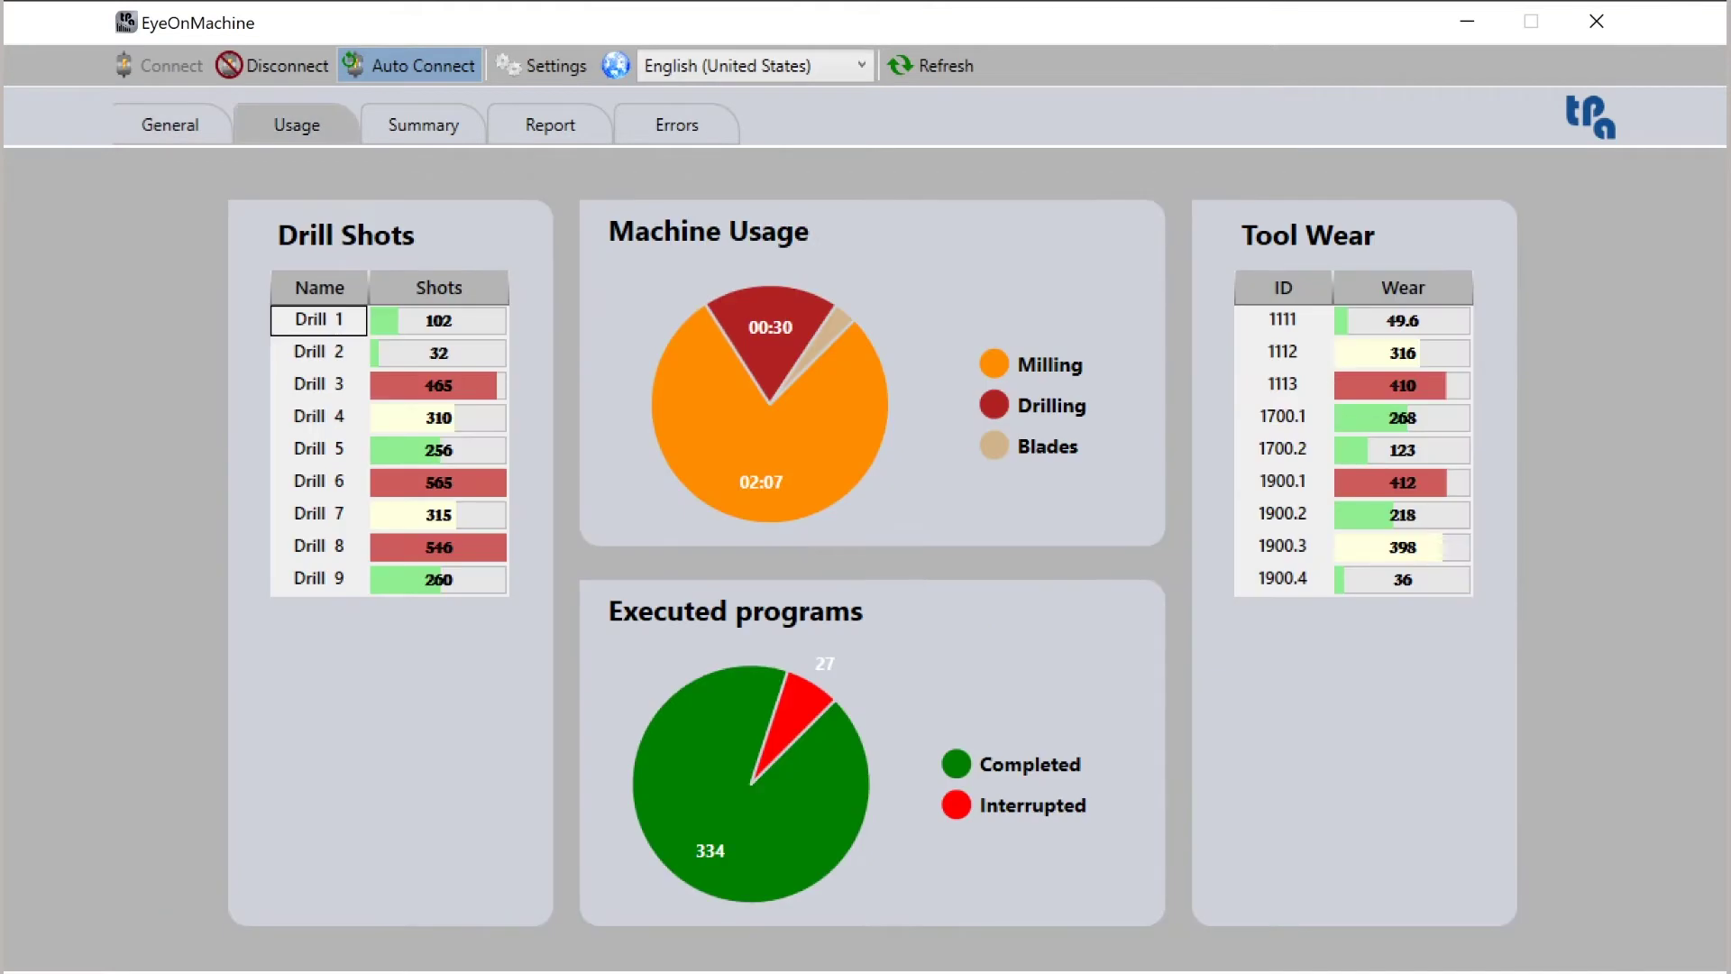
mouse_move(771, 352)
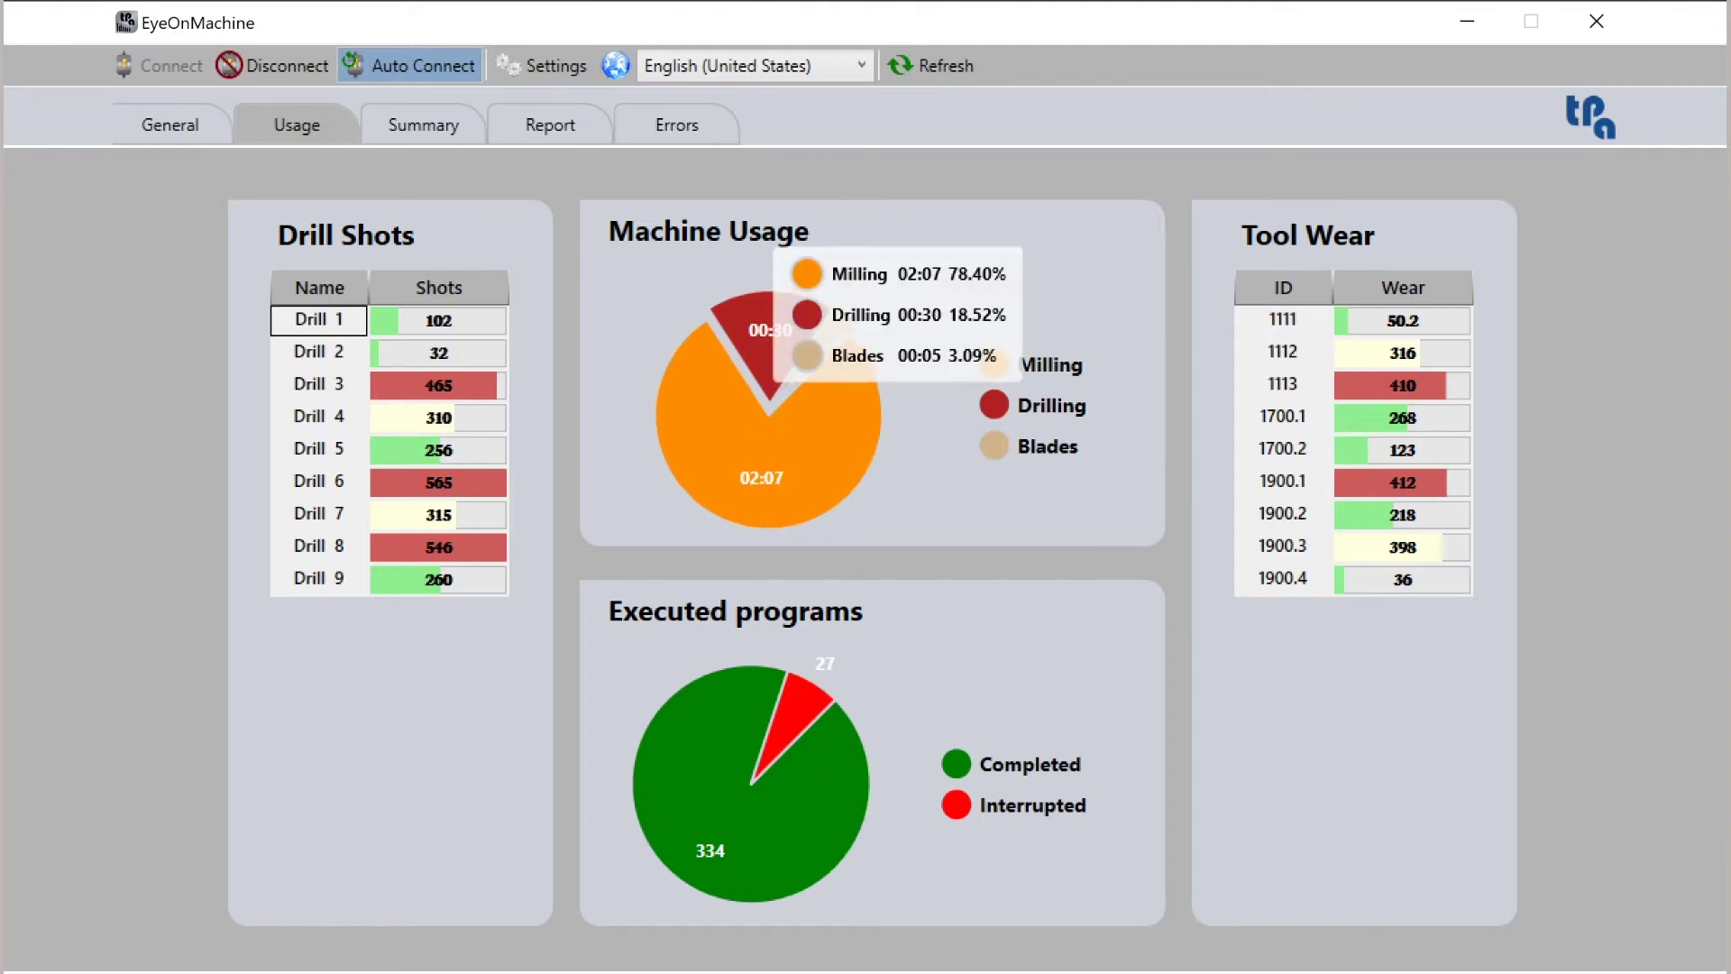
mouse_move(741, 801)
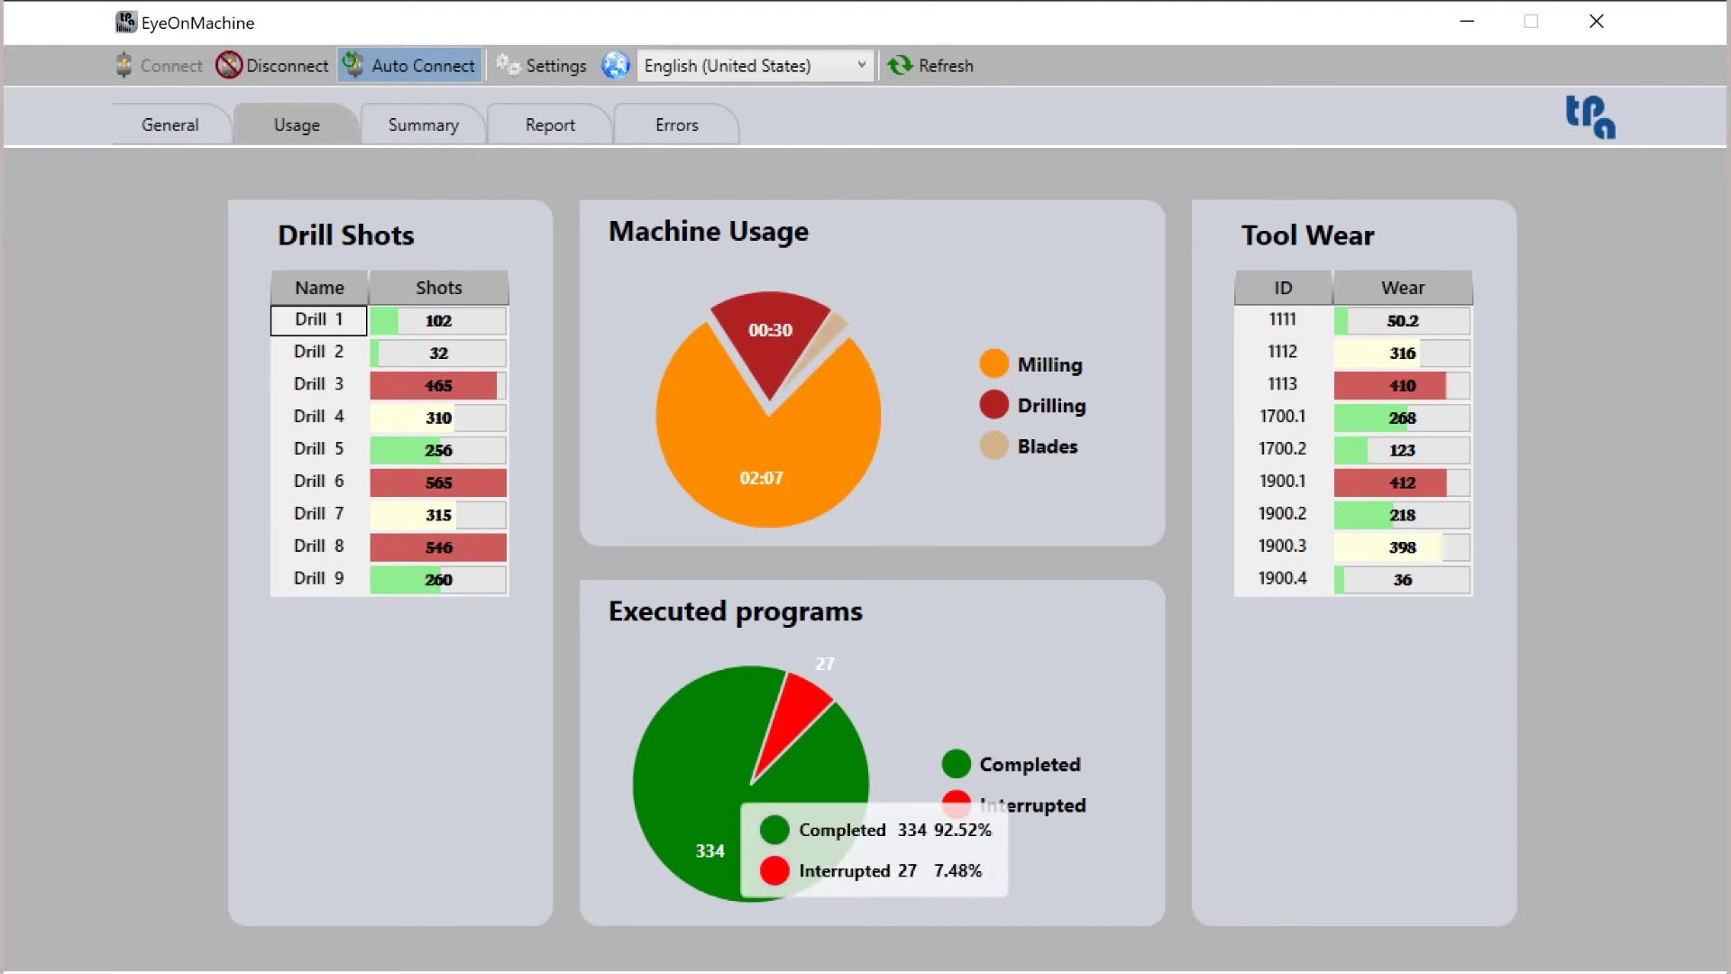
Set the start date of the summary period to 12 Apr 2020
click(423, 125)
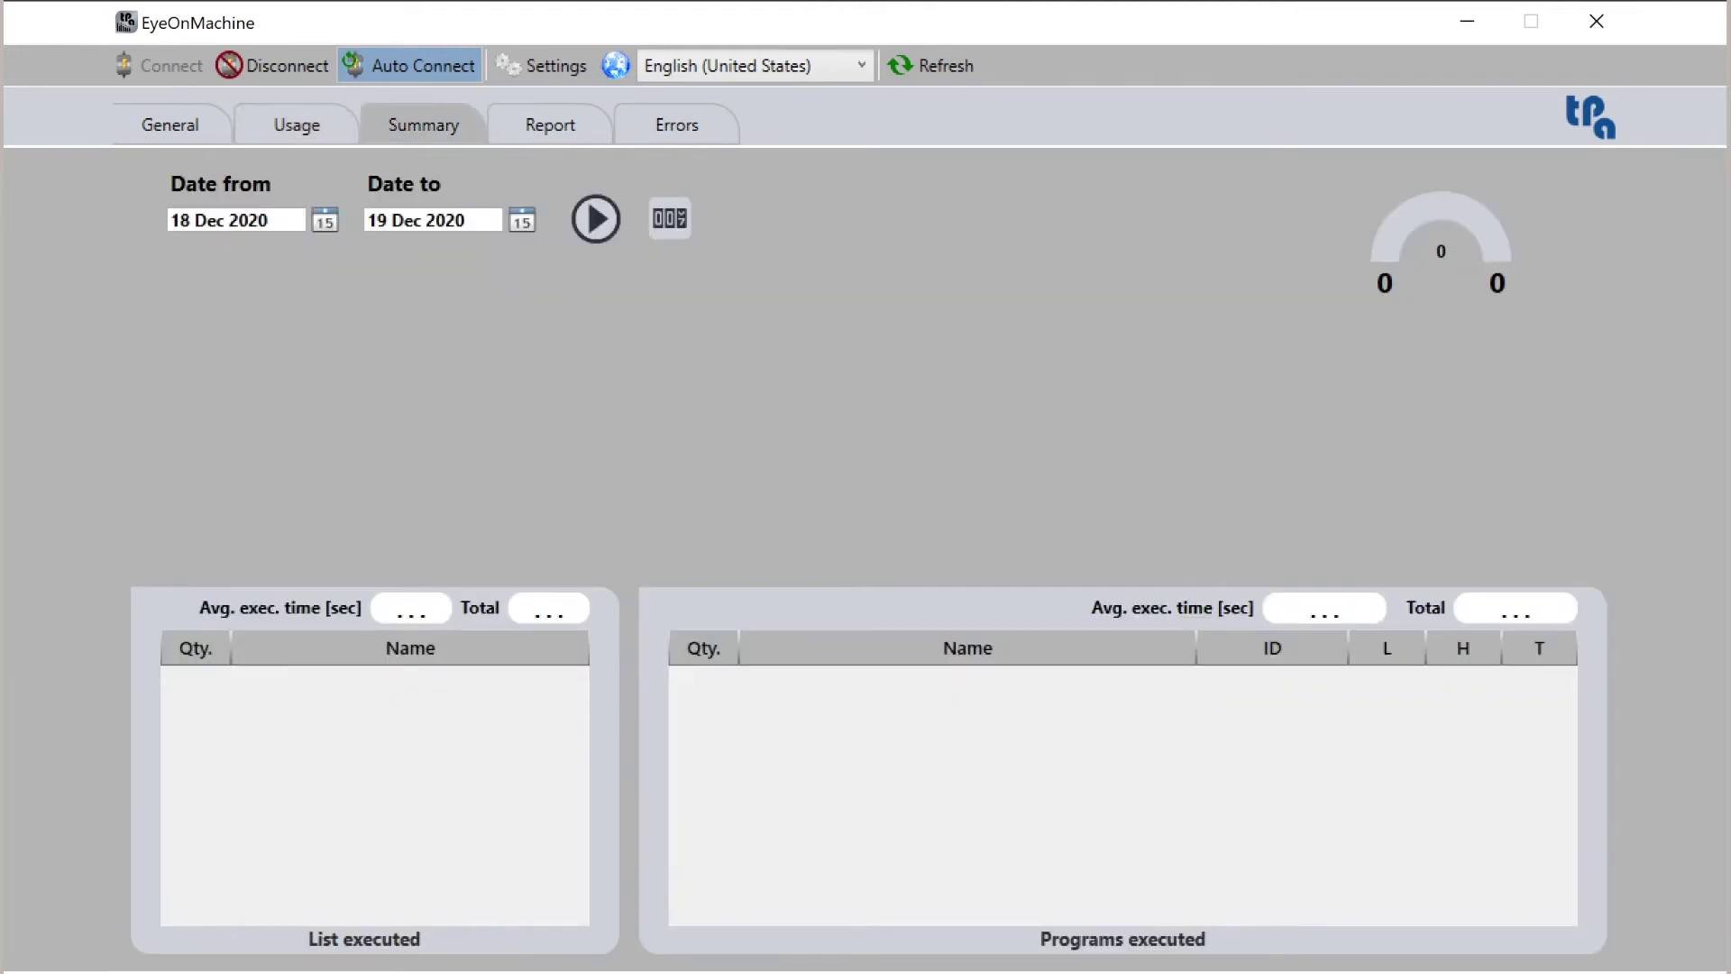
click(324, 220)
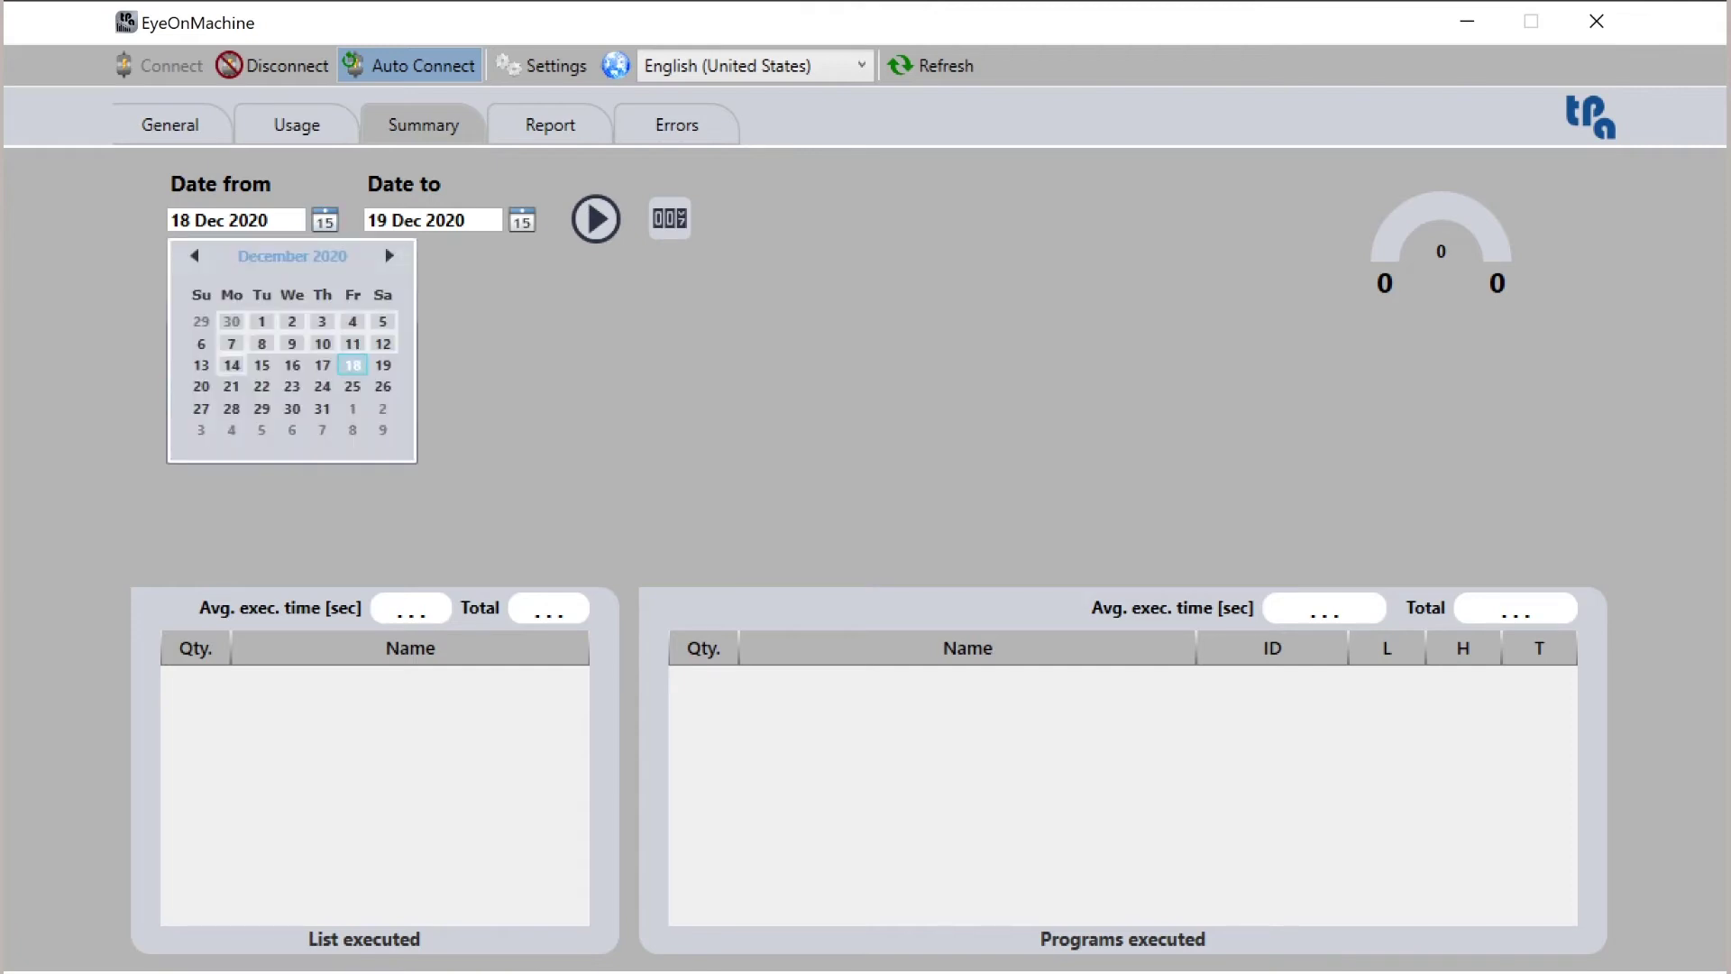
click(194, 255)
click(194, 255)
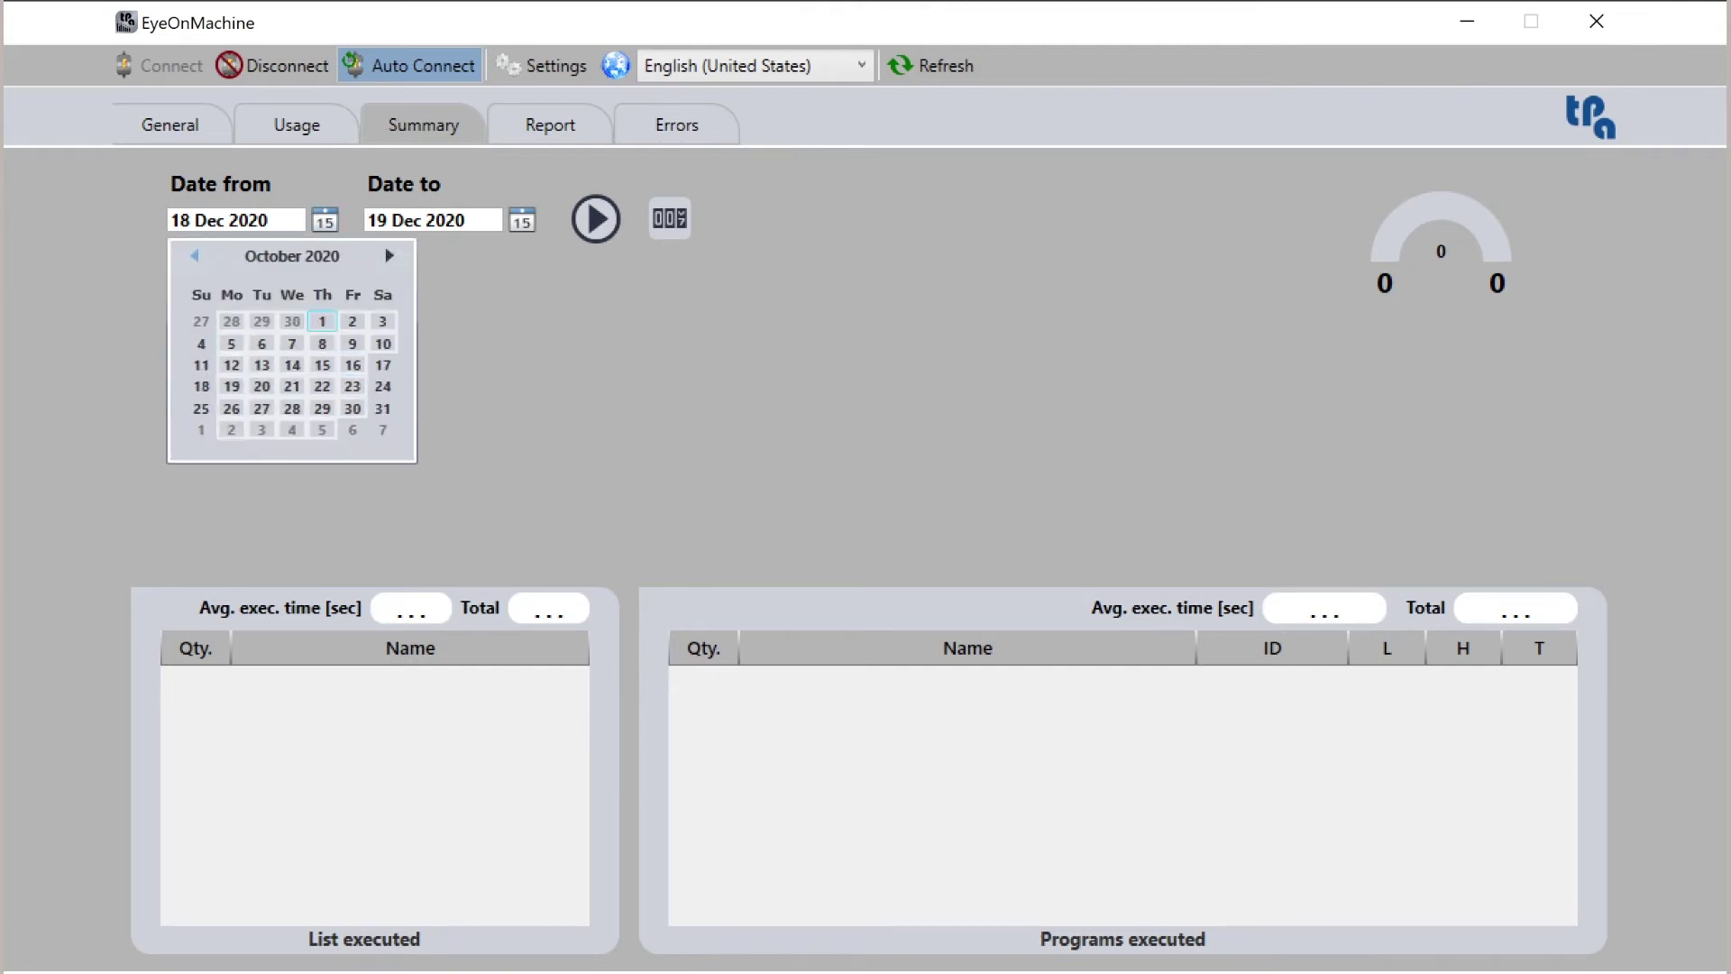
click(194, 255)
click(193, 255)
click(292, 256)
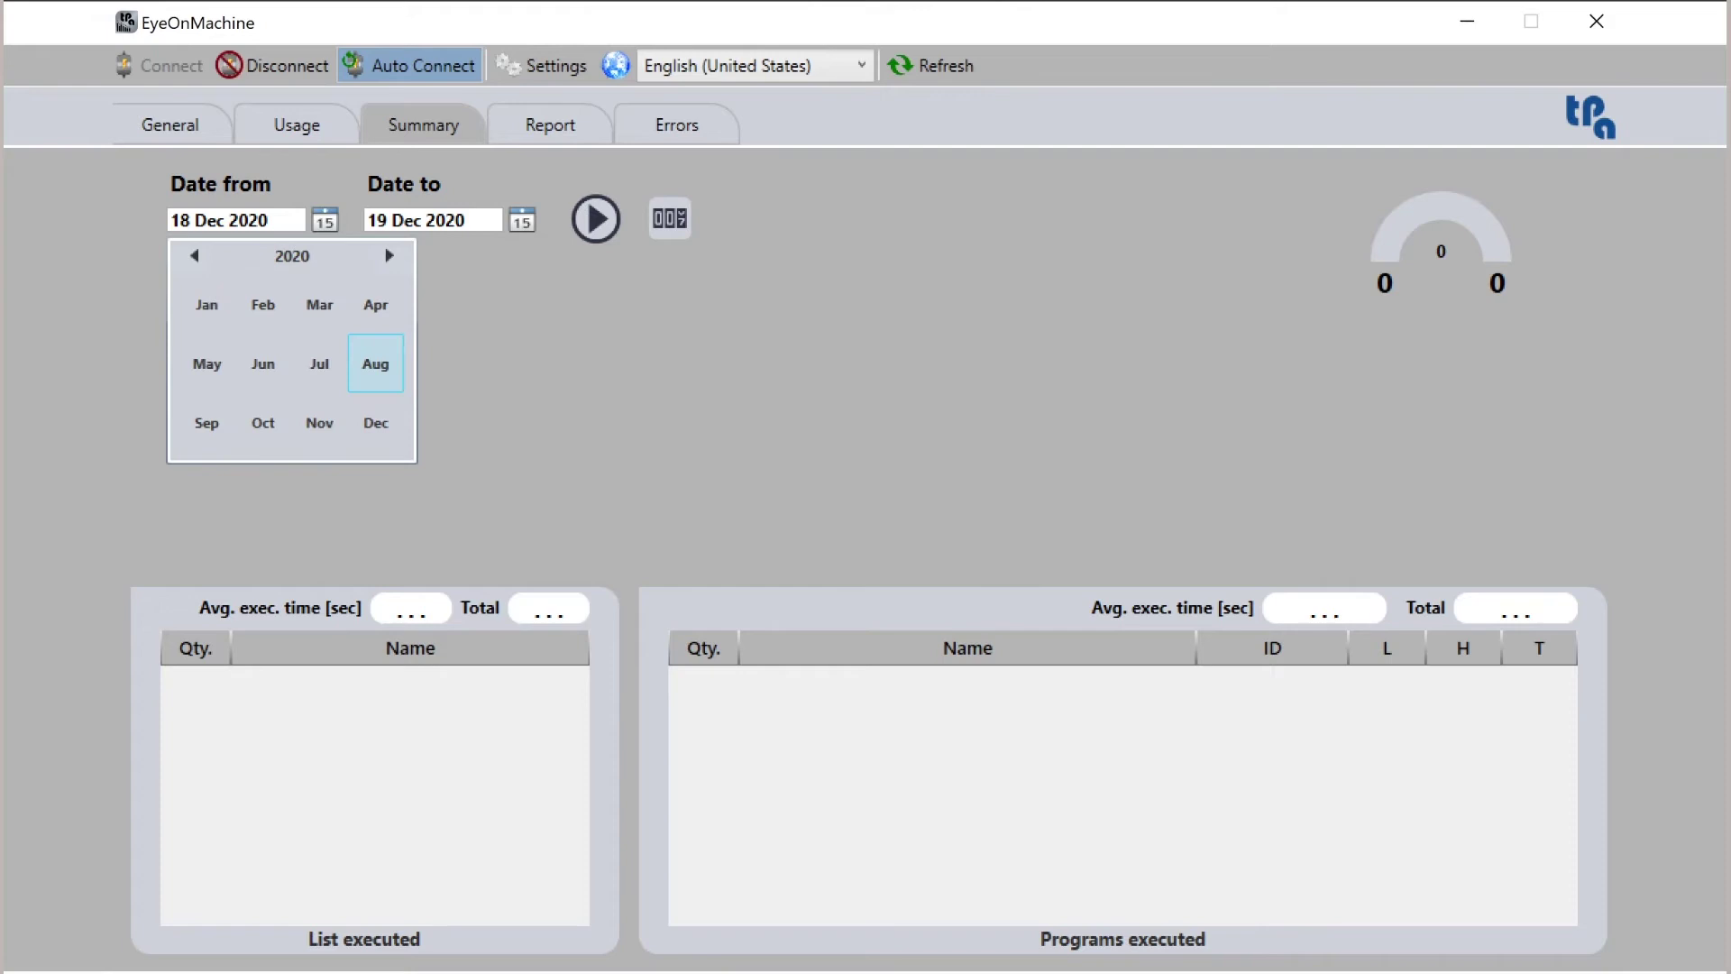
click(207, 305)
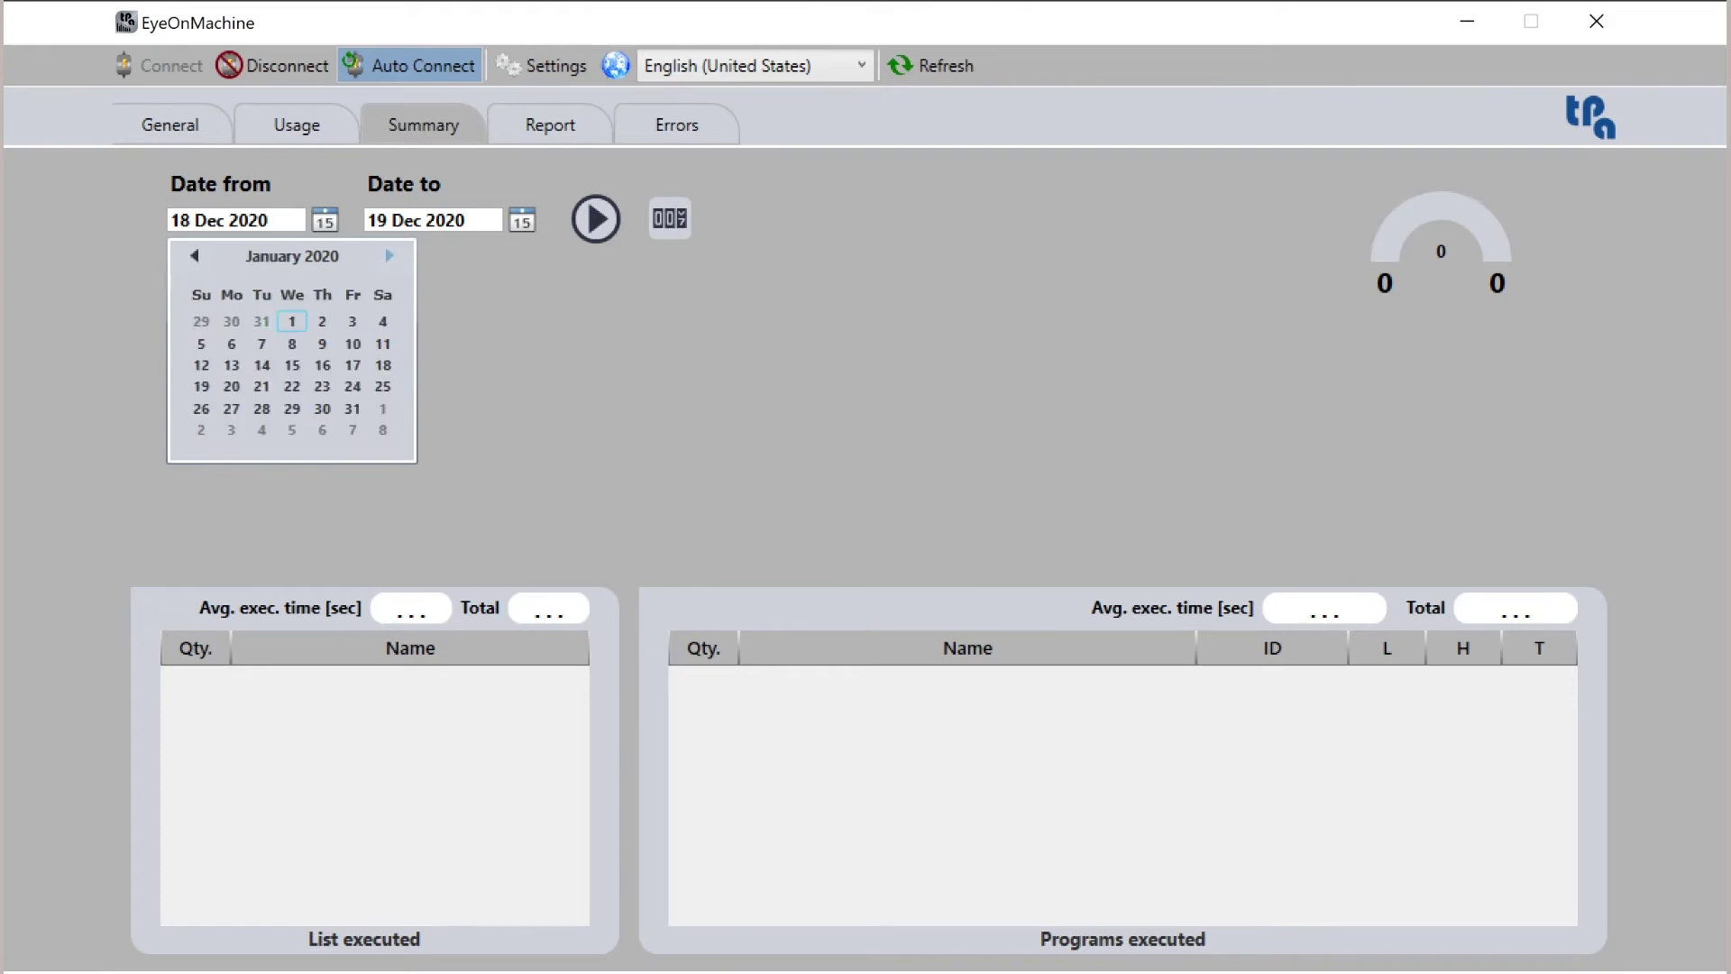
click(389, 255)
click(388, 255)
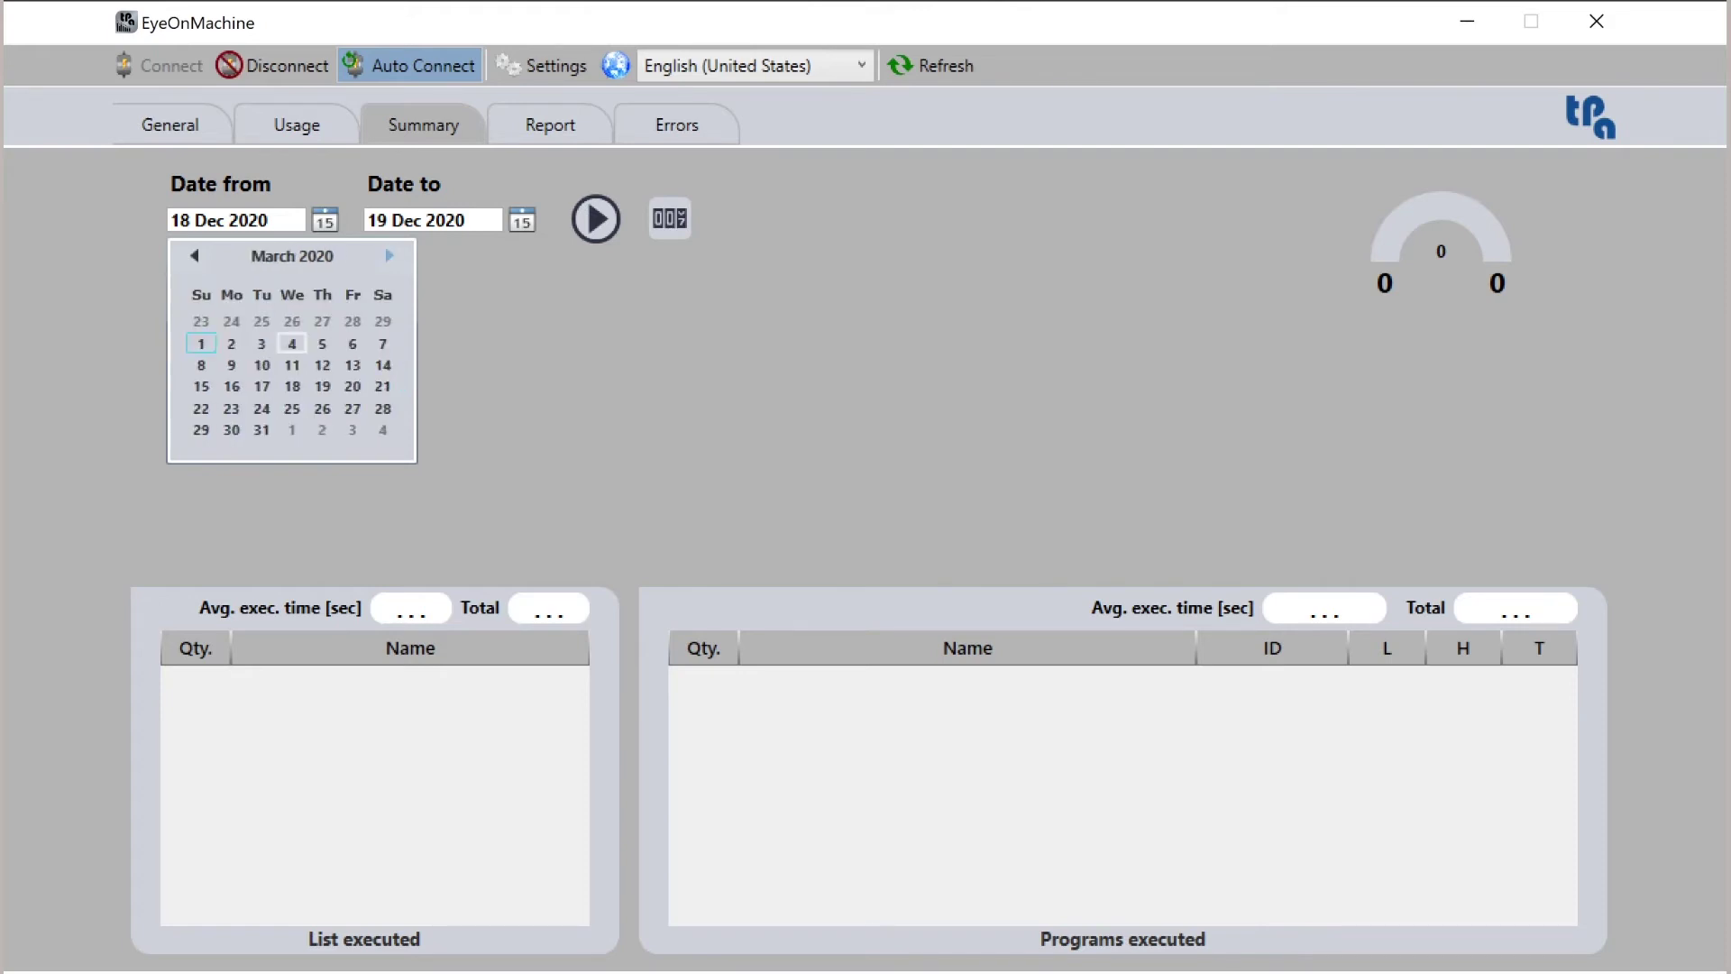
click(389, 255)
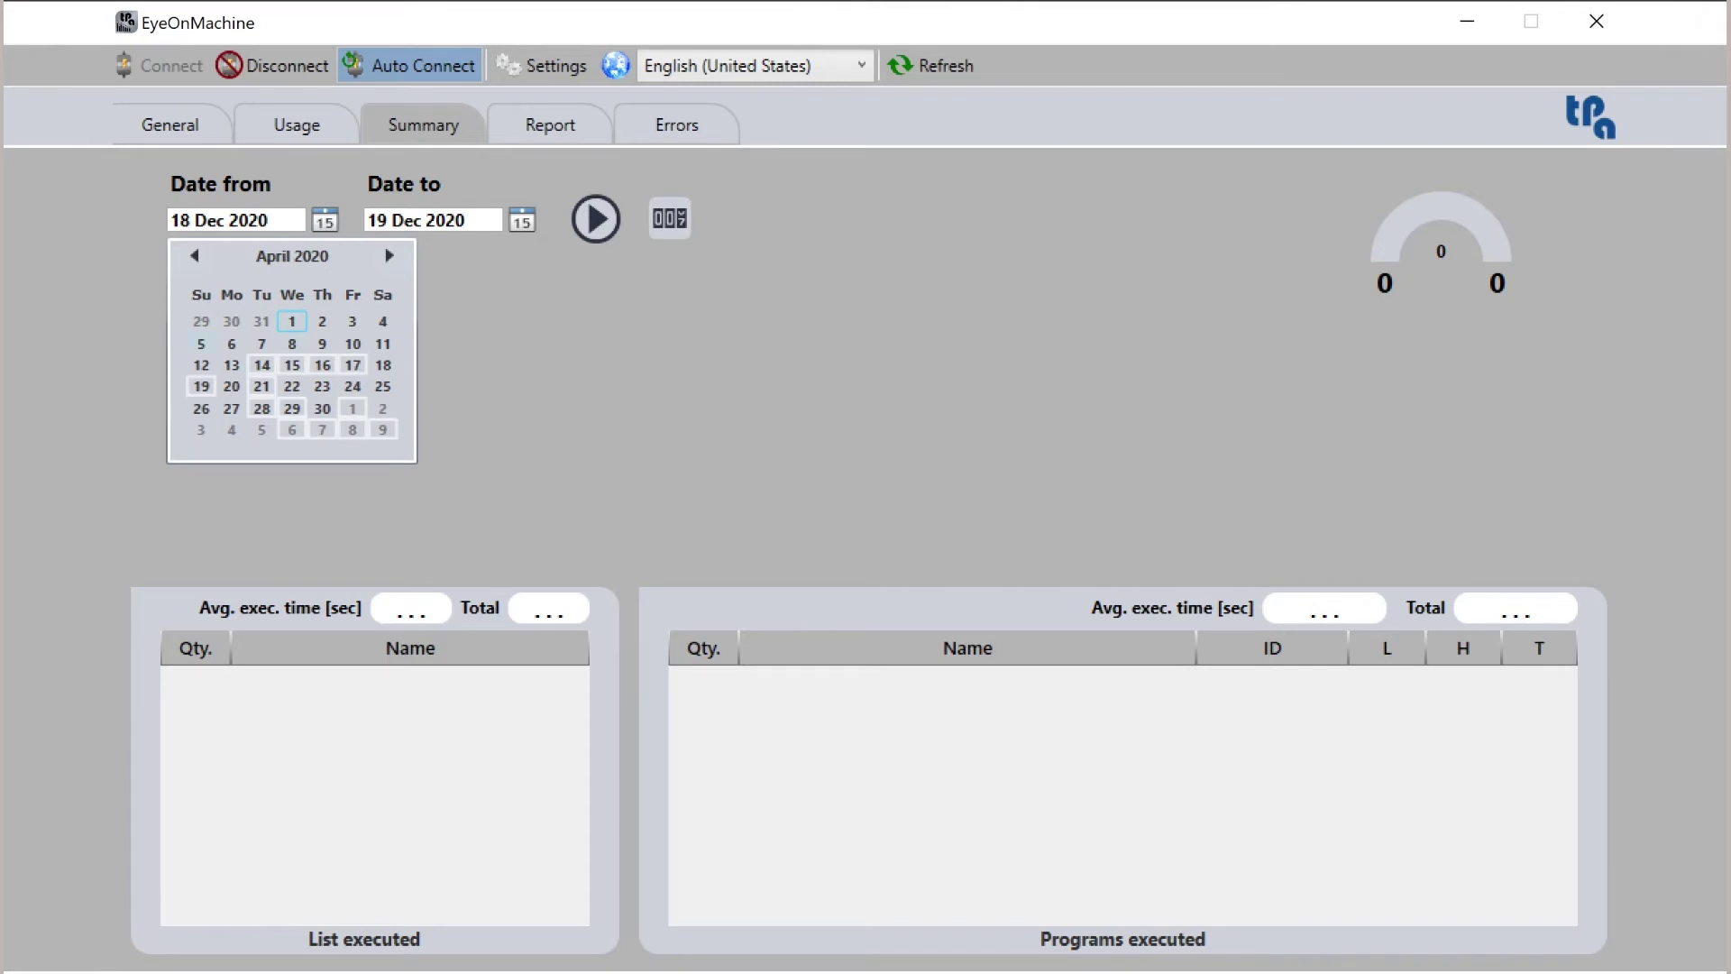
click(201, 364)
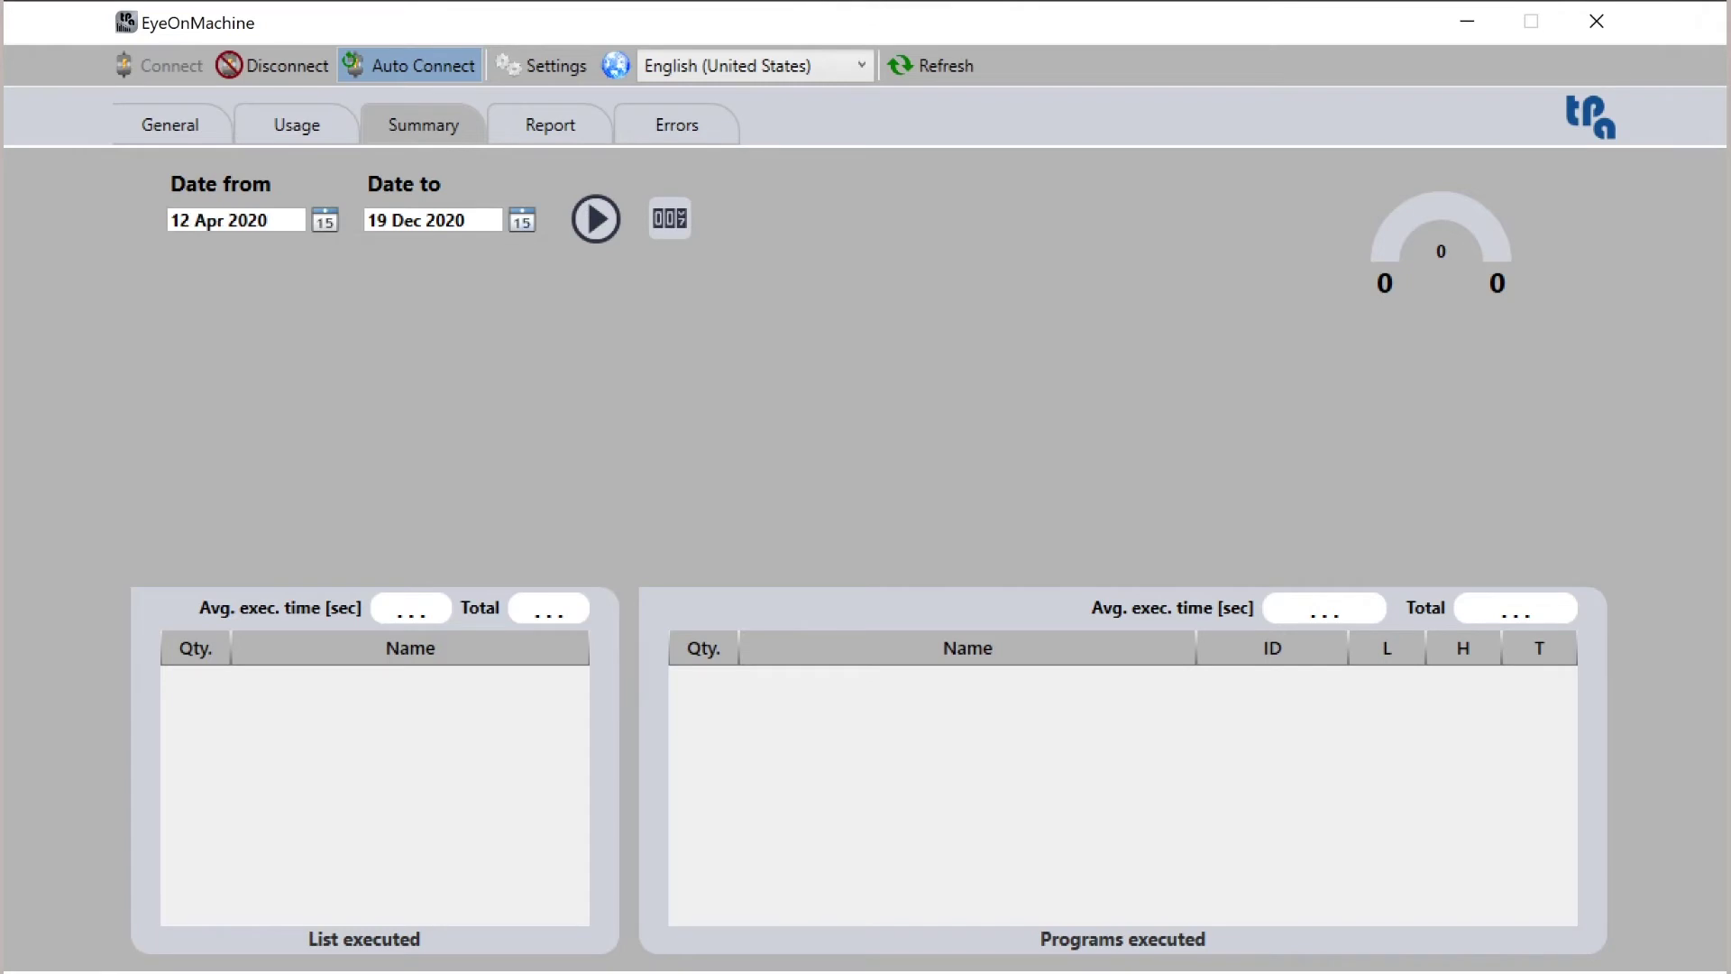
Choose 19 Dec 2020 as the end date and generate the production summary for the period
click(522, 220)
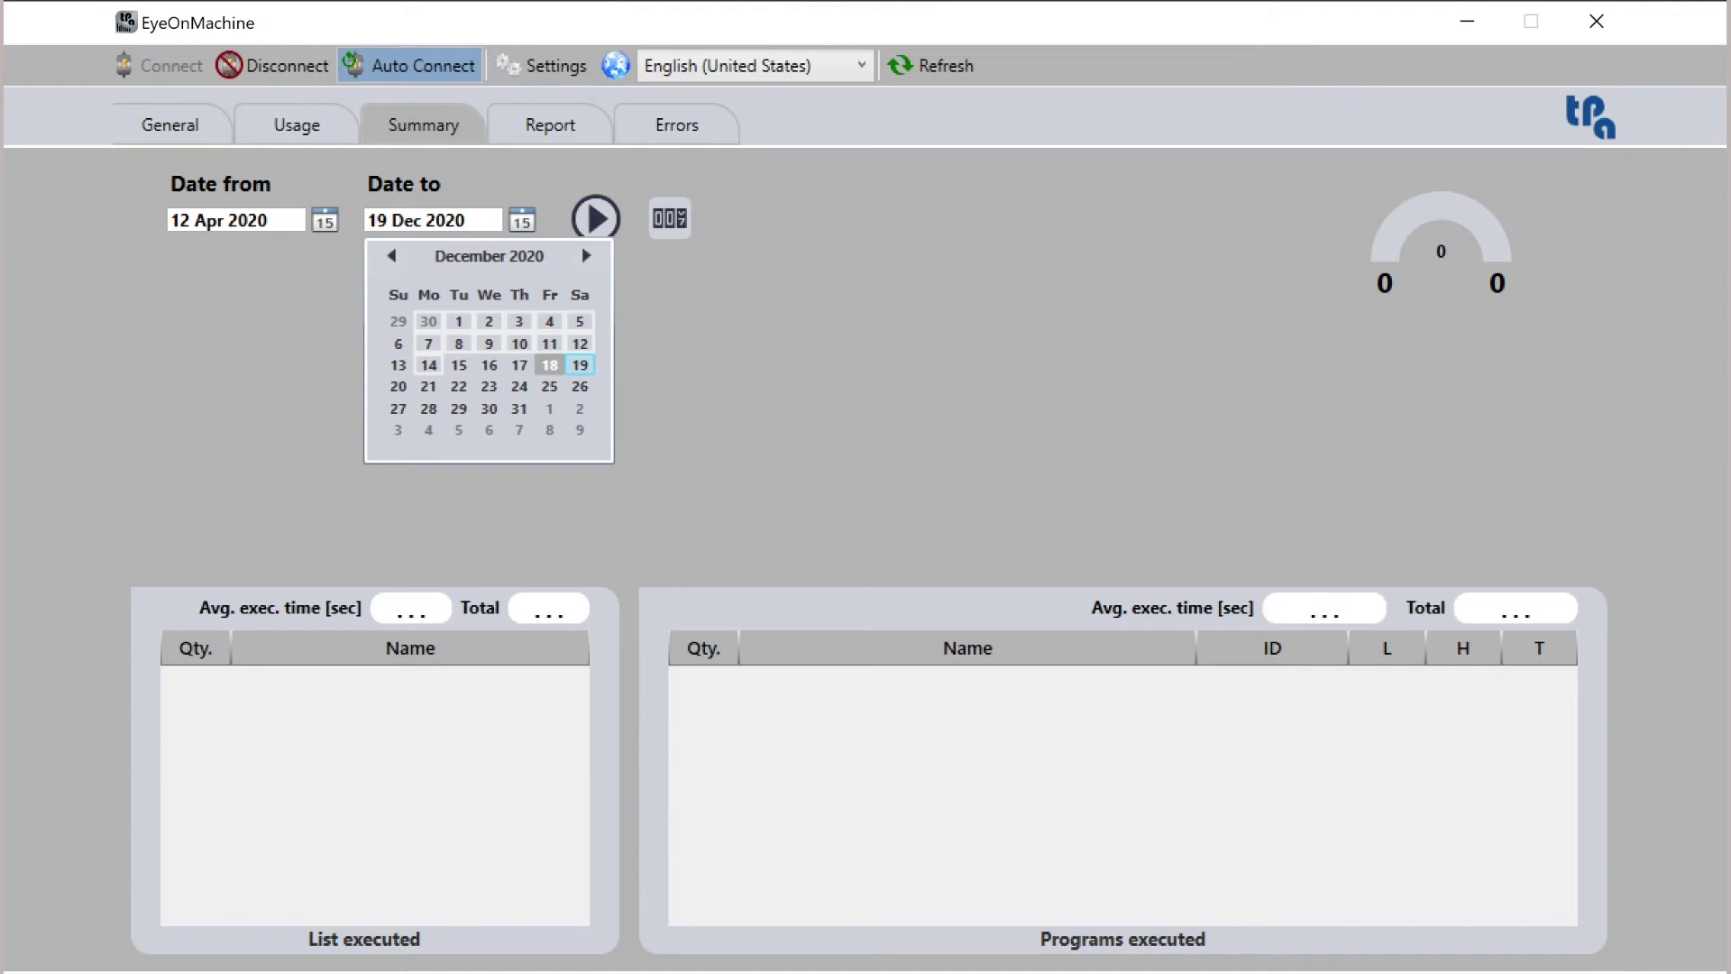
click(579, 365)
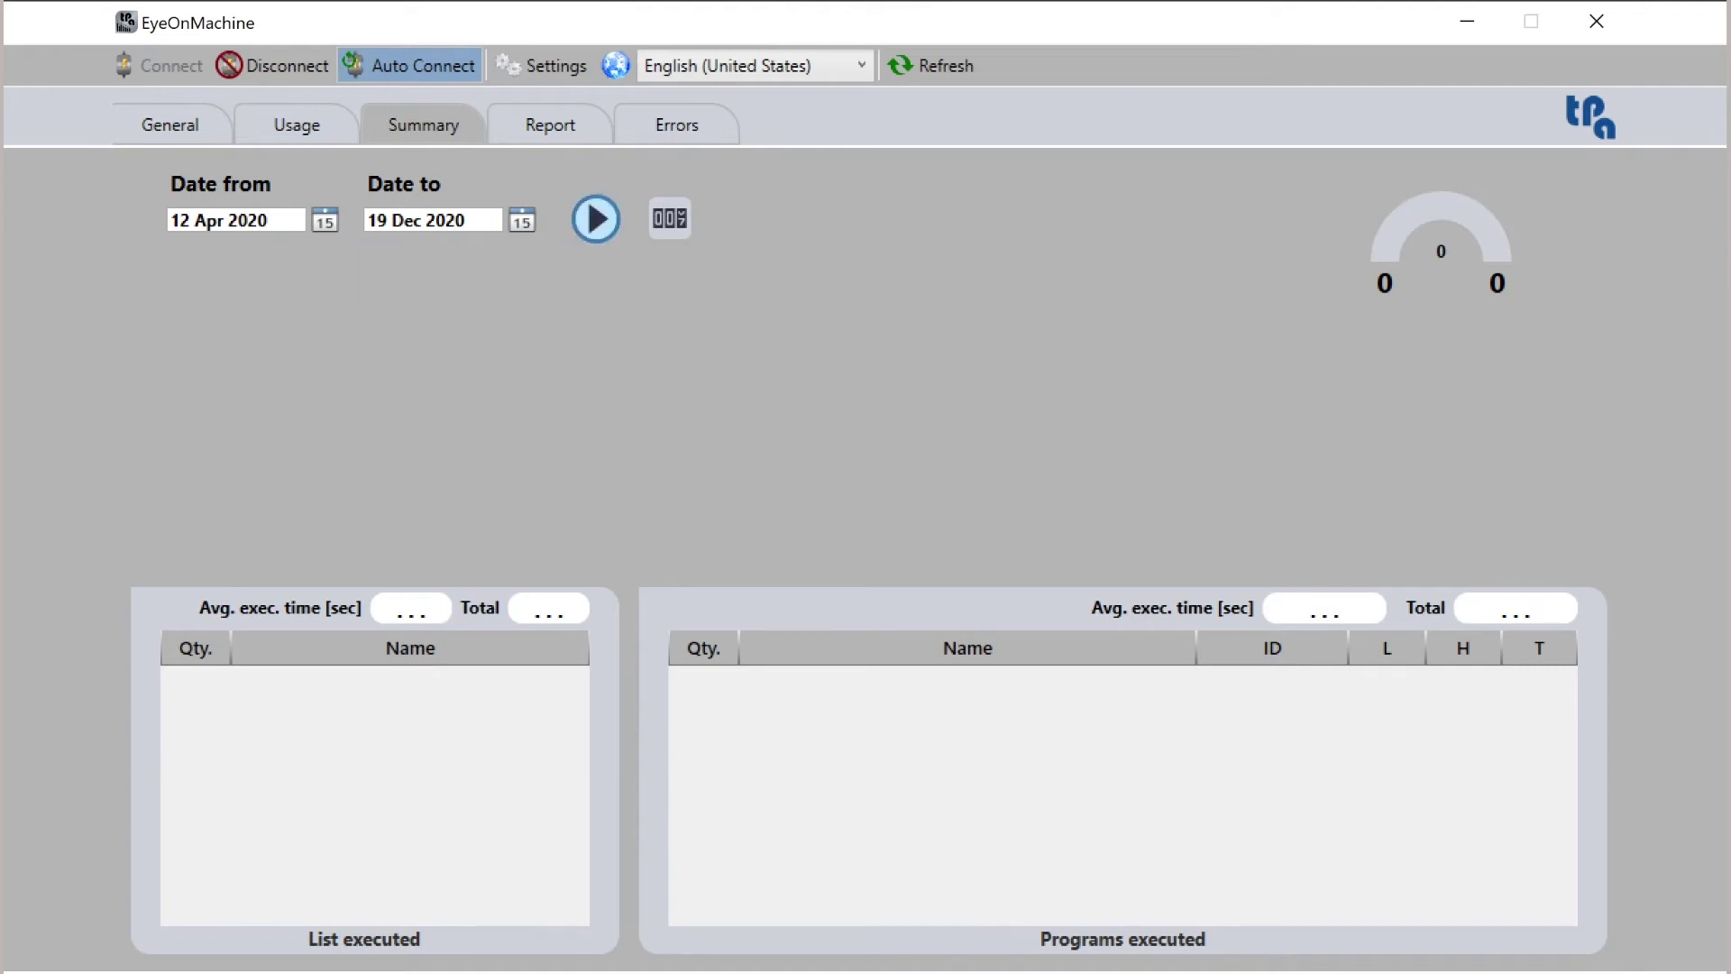
click(594, 219)
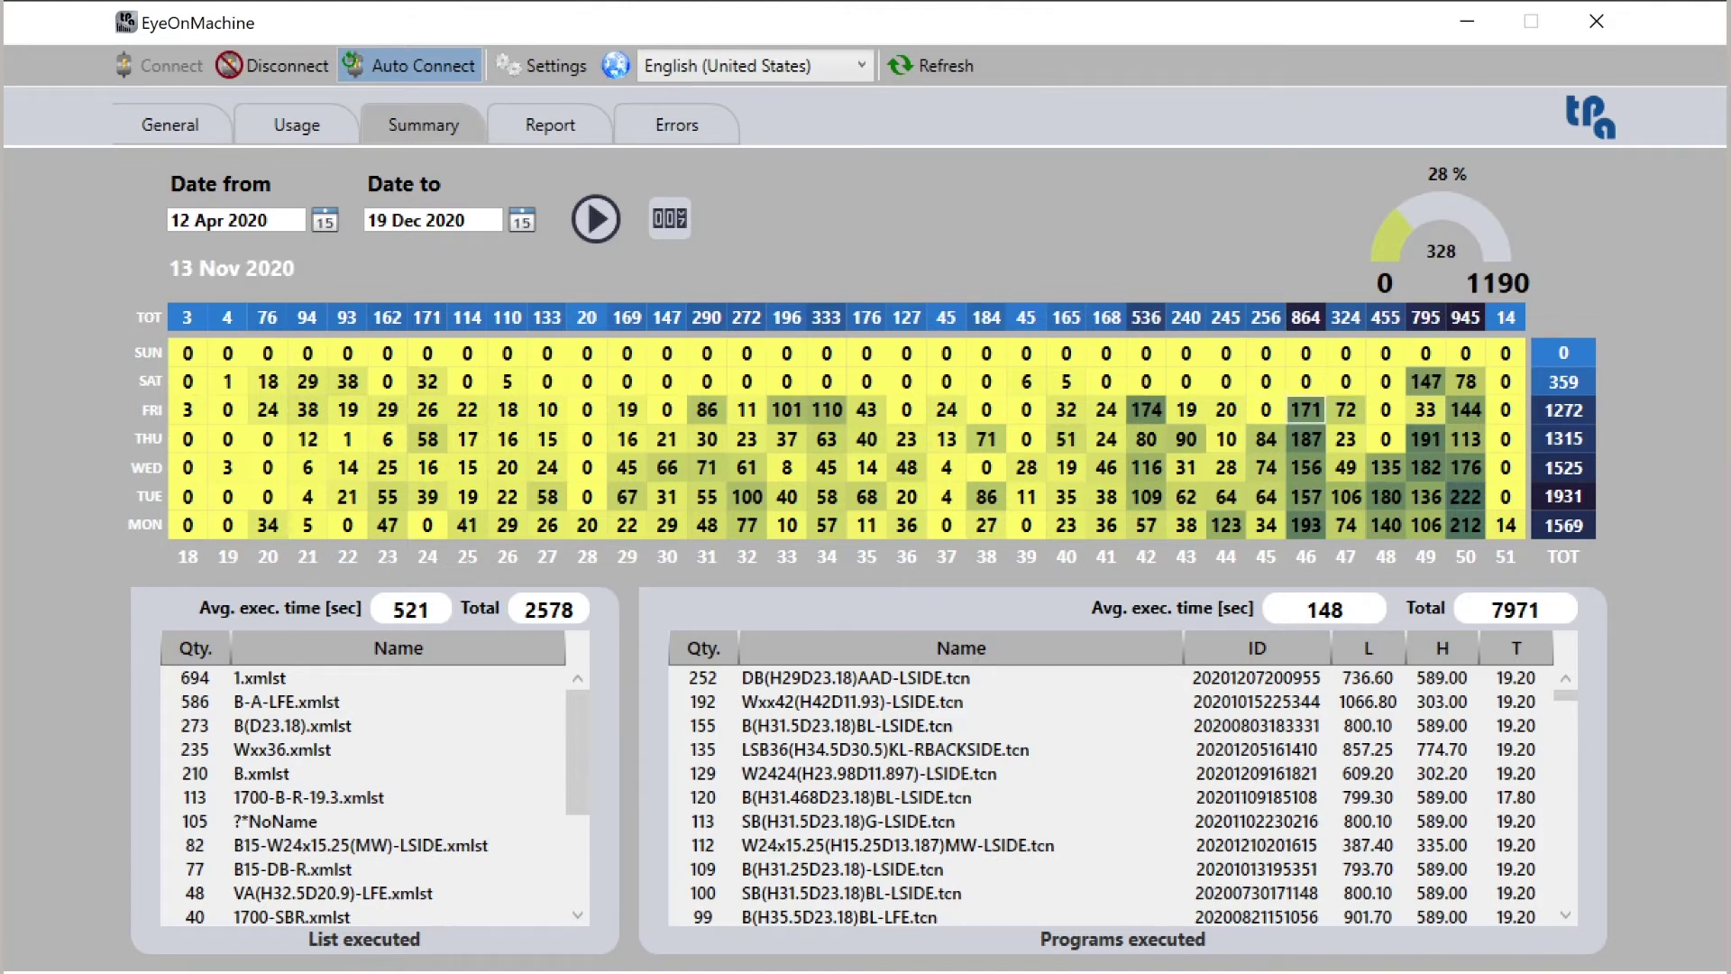
Show the path and execution time details of list B-A-LFE.xmlst and program DB(H29D23.18)AAD-LSIDE.tcn
click(362, 701)
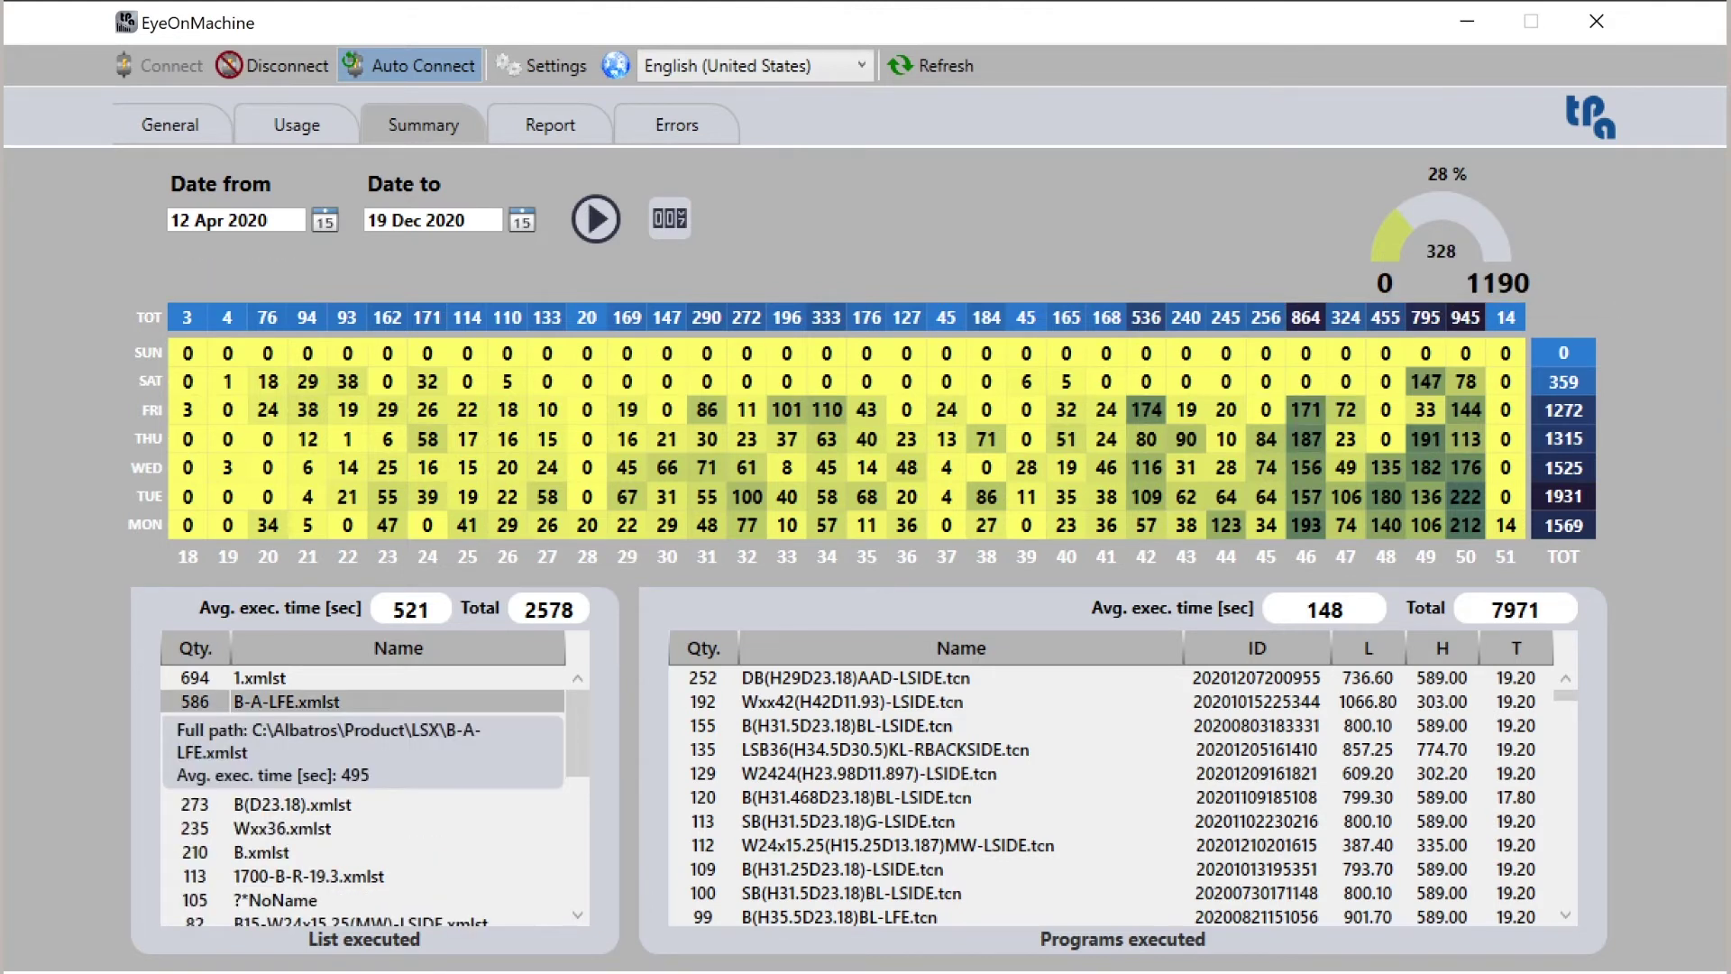
click(960, 677)
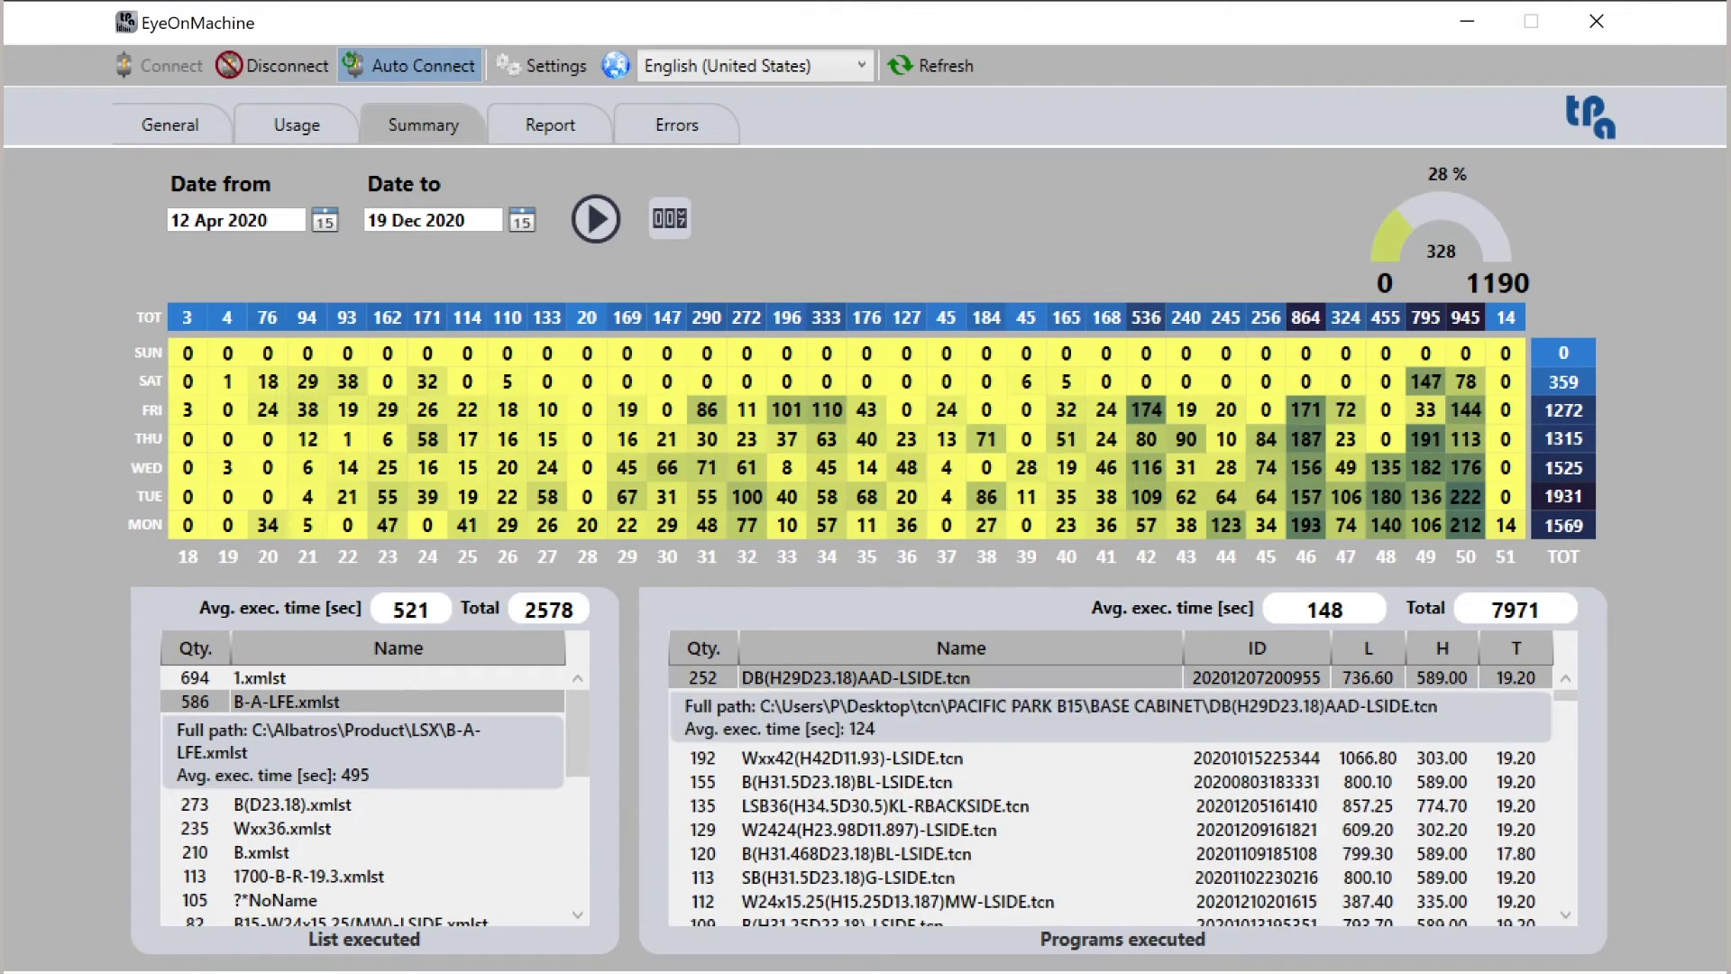
In the 12 November 2020 report, show the programs executed in the Wxx36.xmlst list run that started at 12:48:38
click(549, 125)
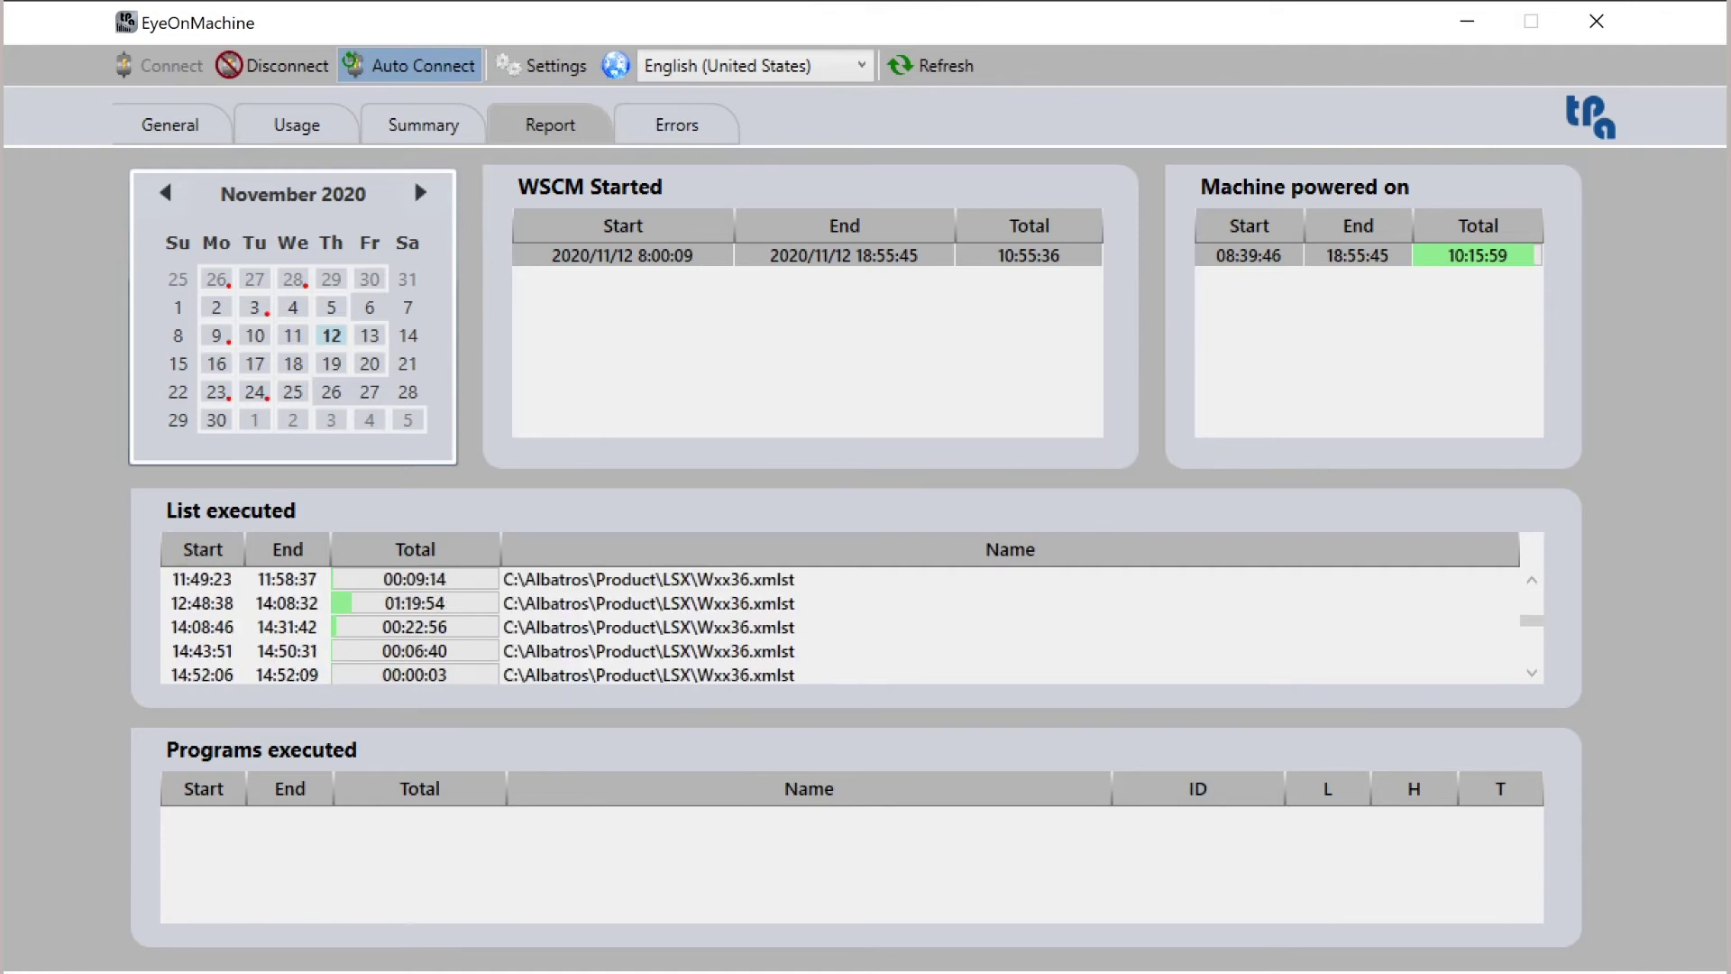
click(647, 602)
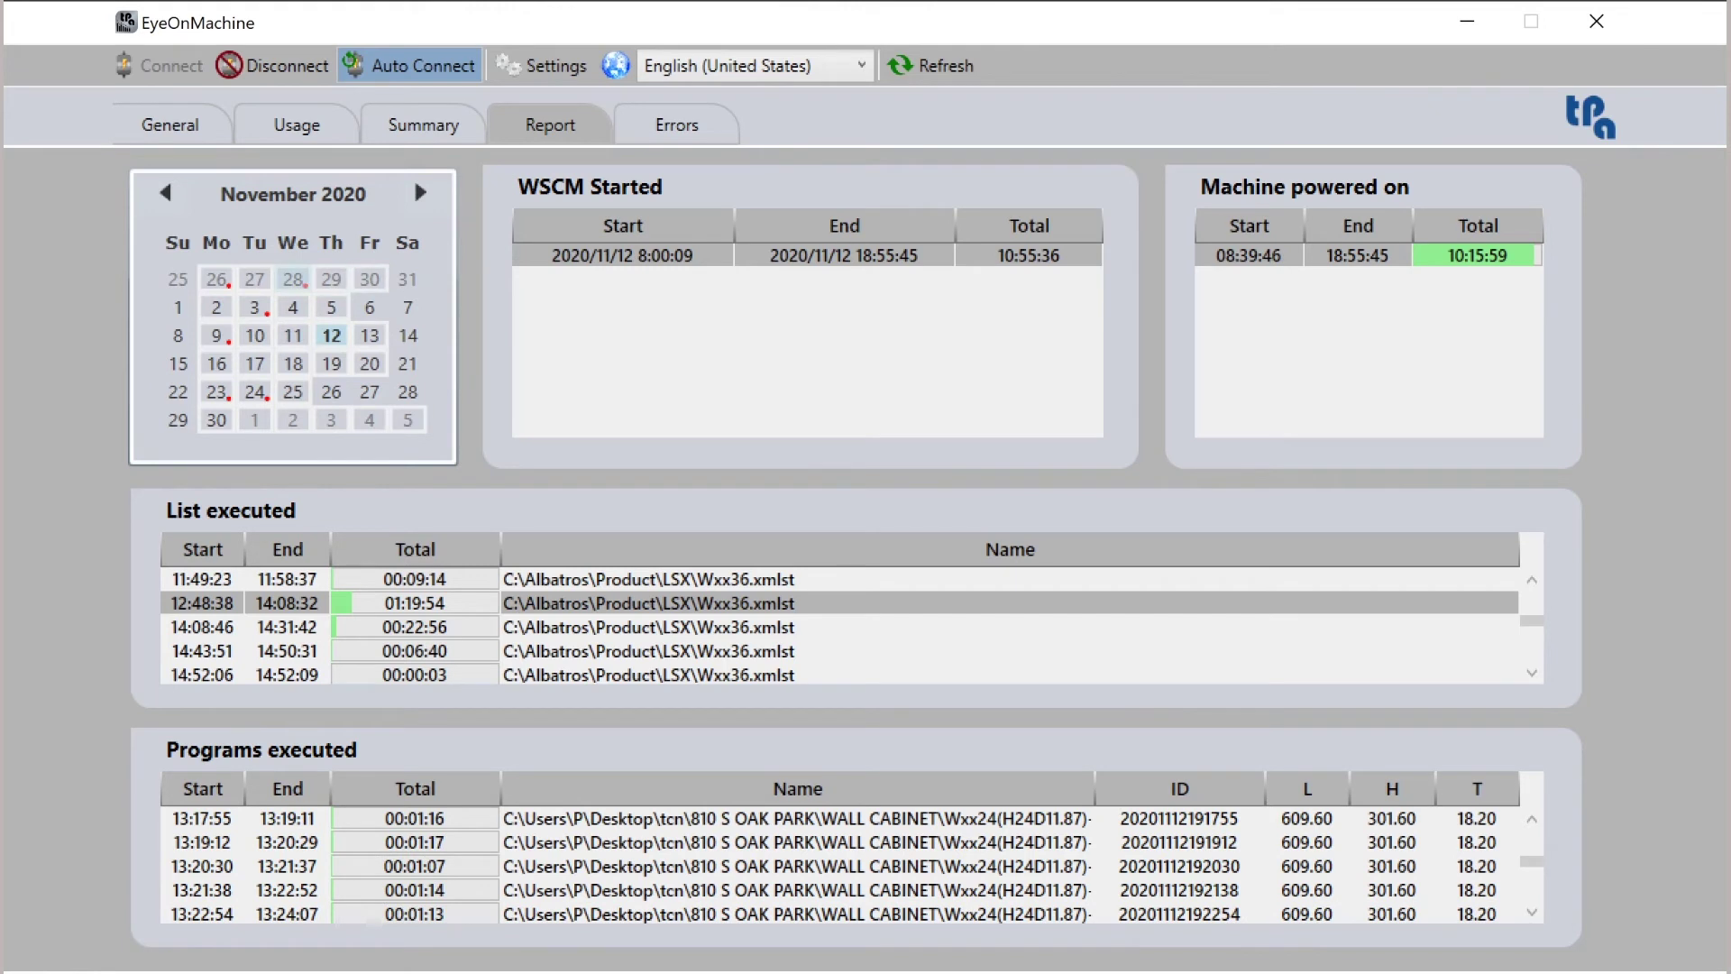
Go from the report calendar to the errors of 28 October 2020 and read through that day's error list
mouse_move(220, 281)
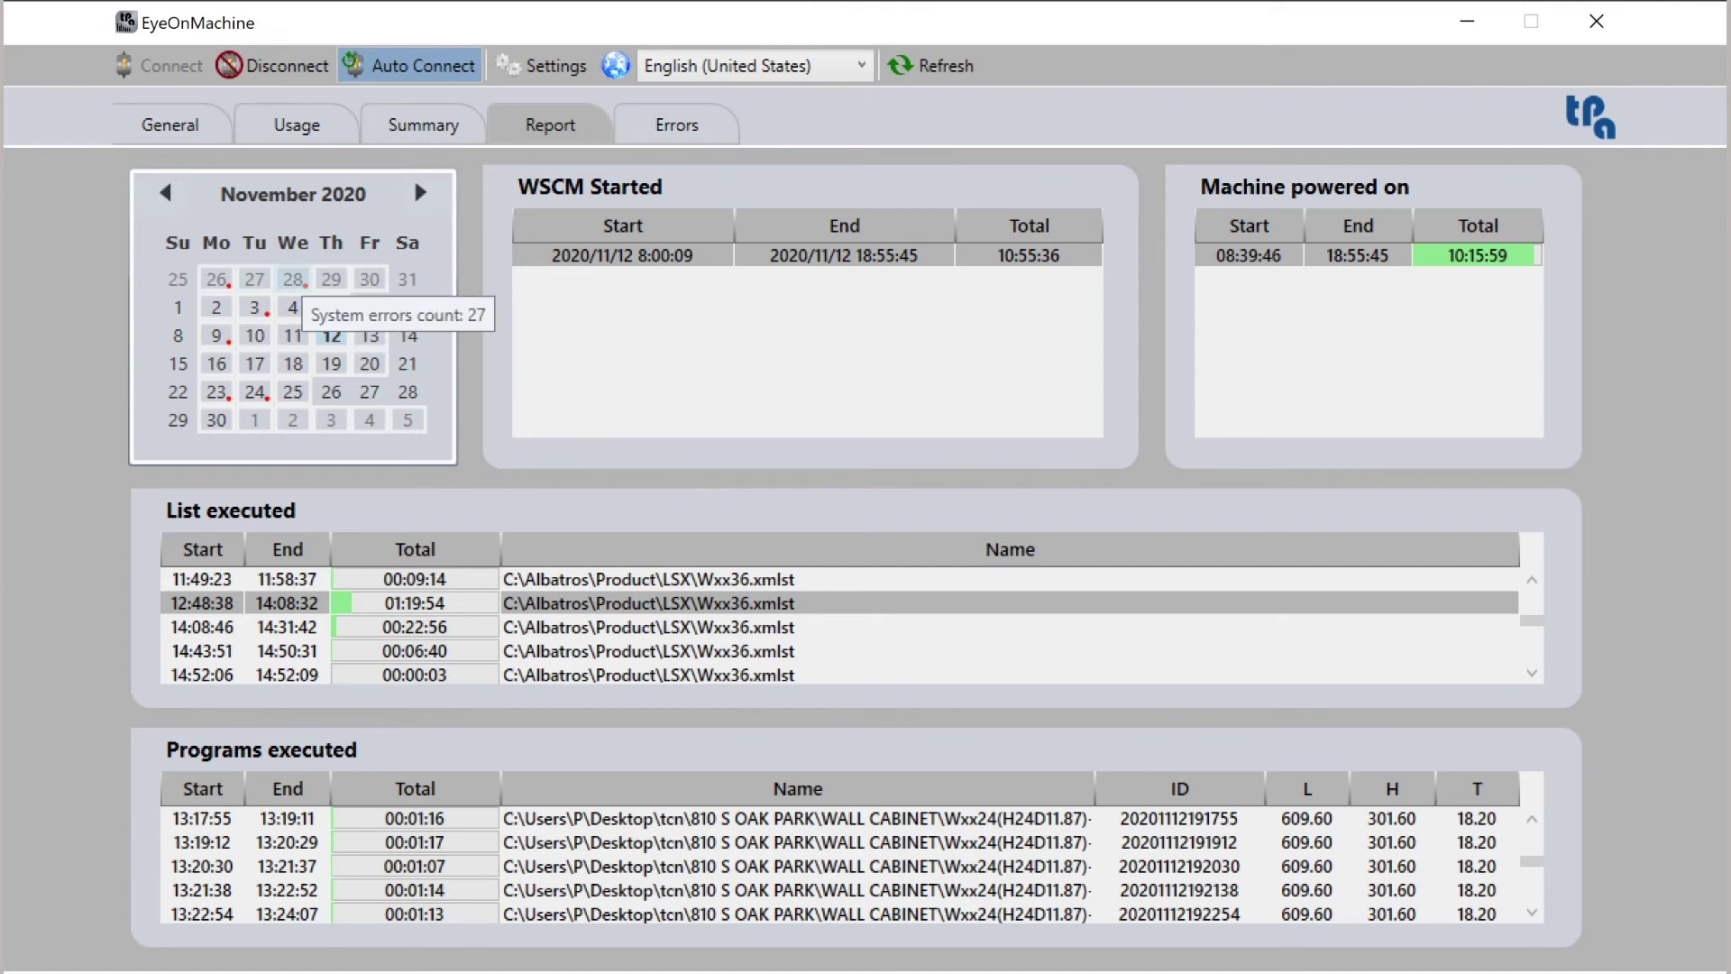
right_click(294, 278)
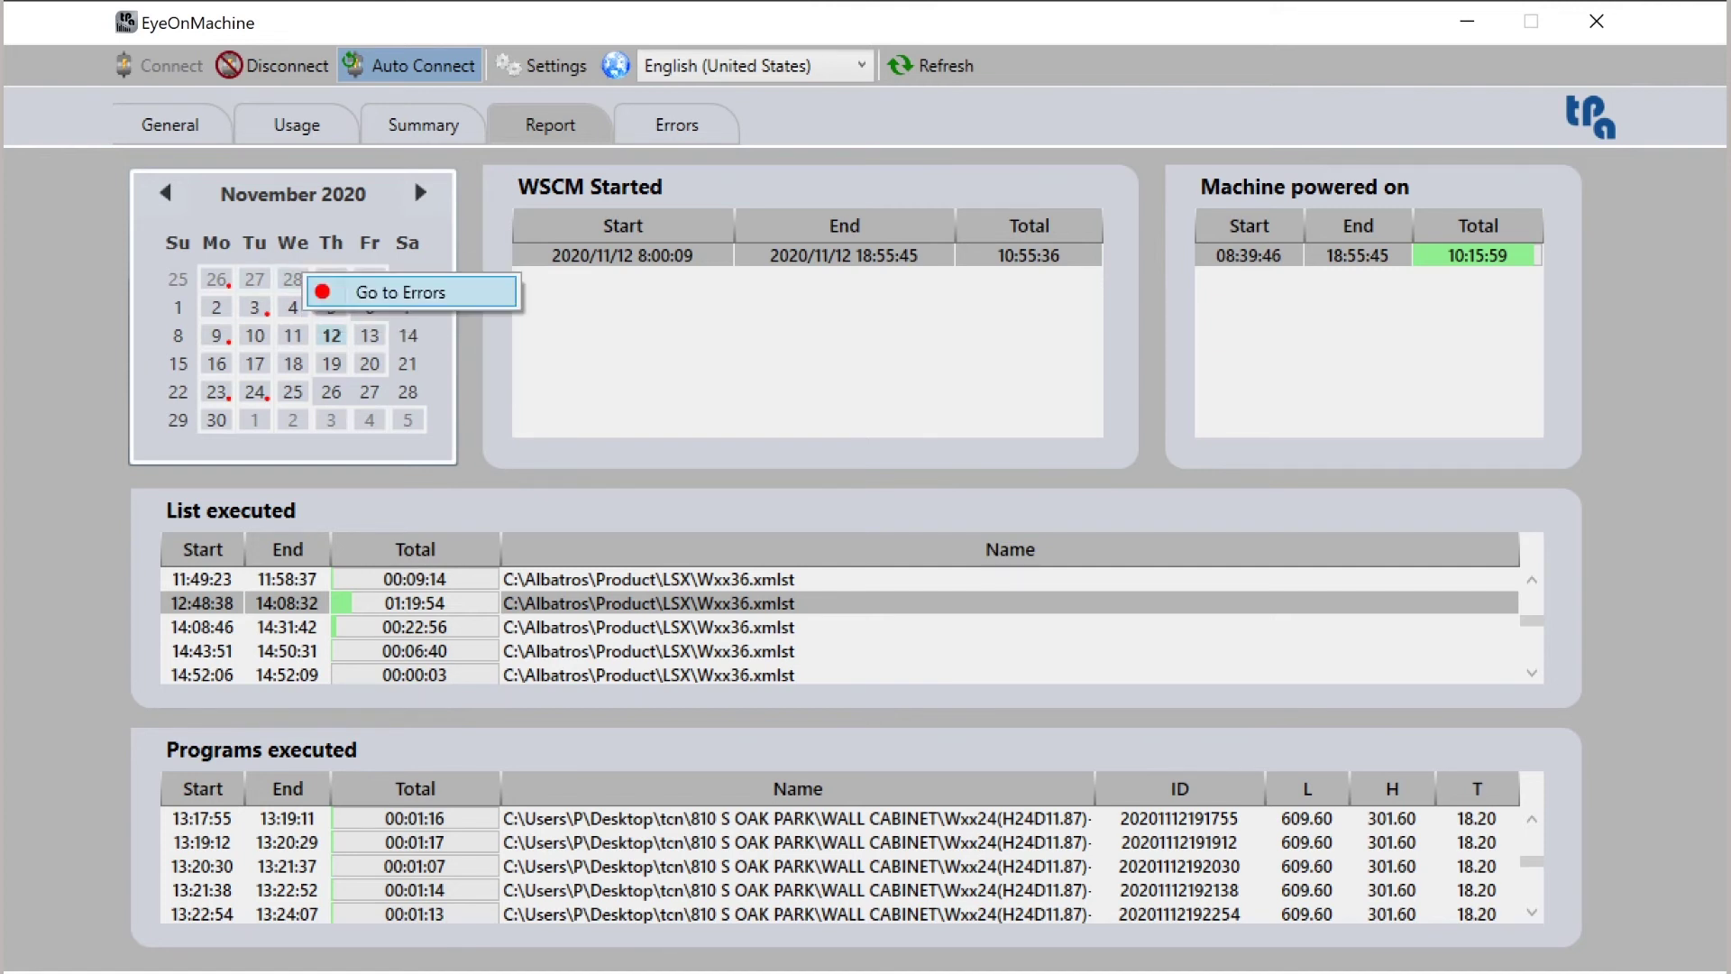
click(400, 292)
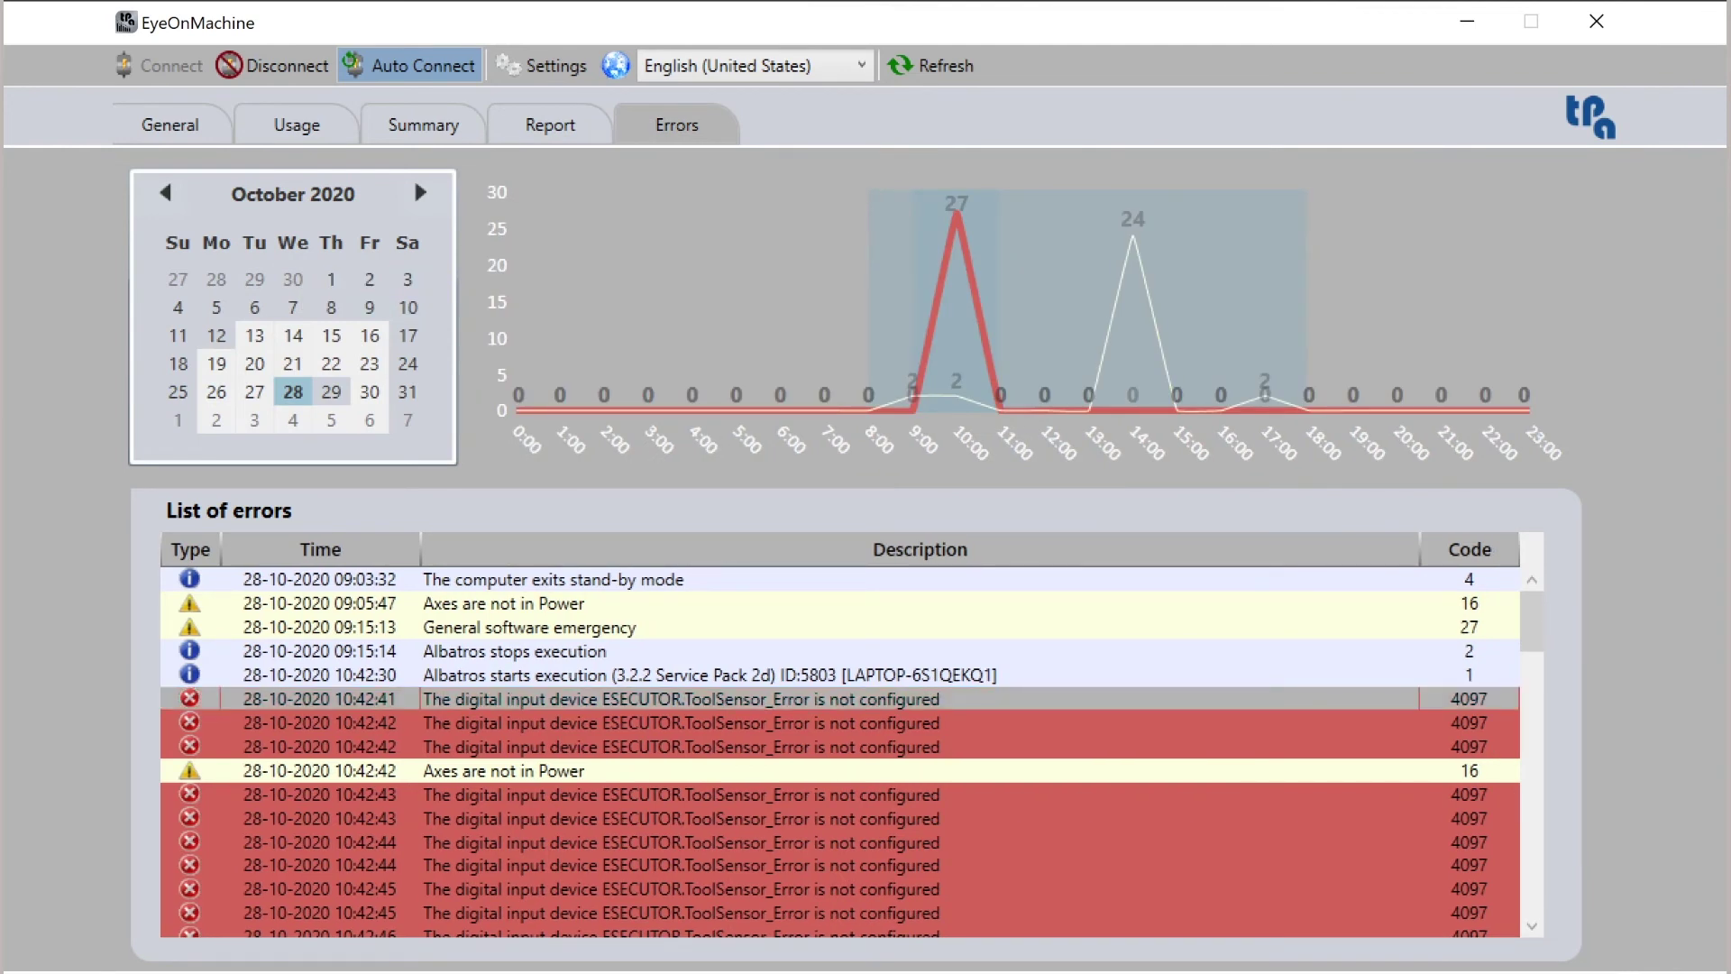
scroll(838, 748, down, 7)
scroll(851, 752, down, 5)
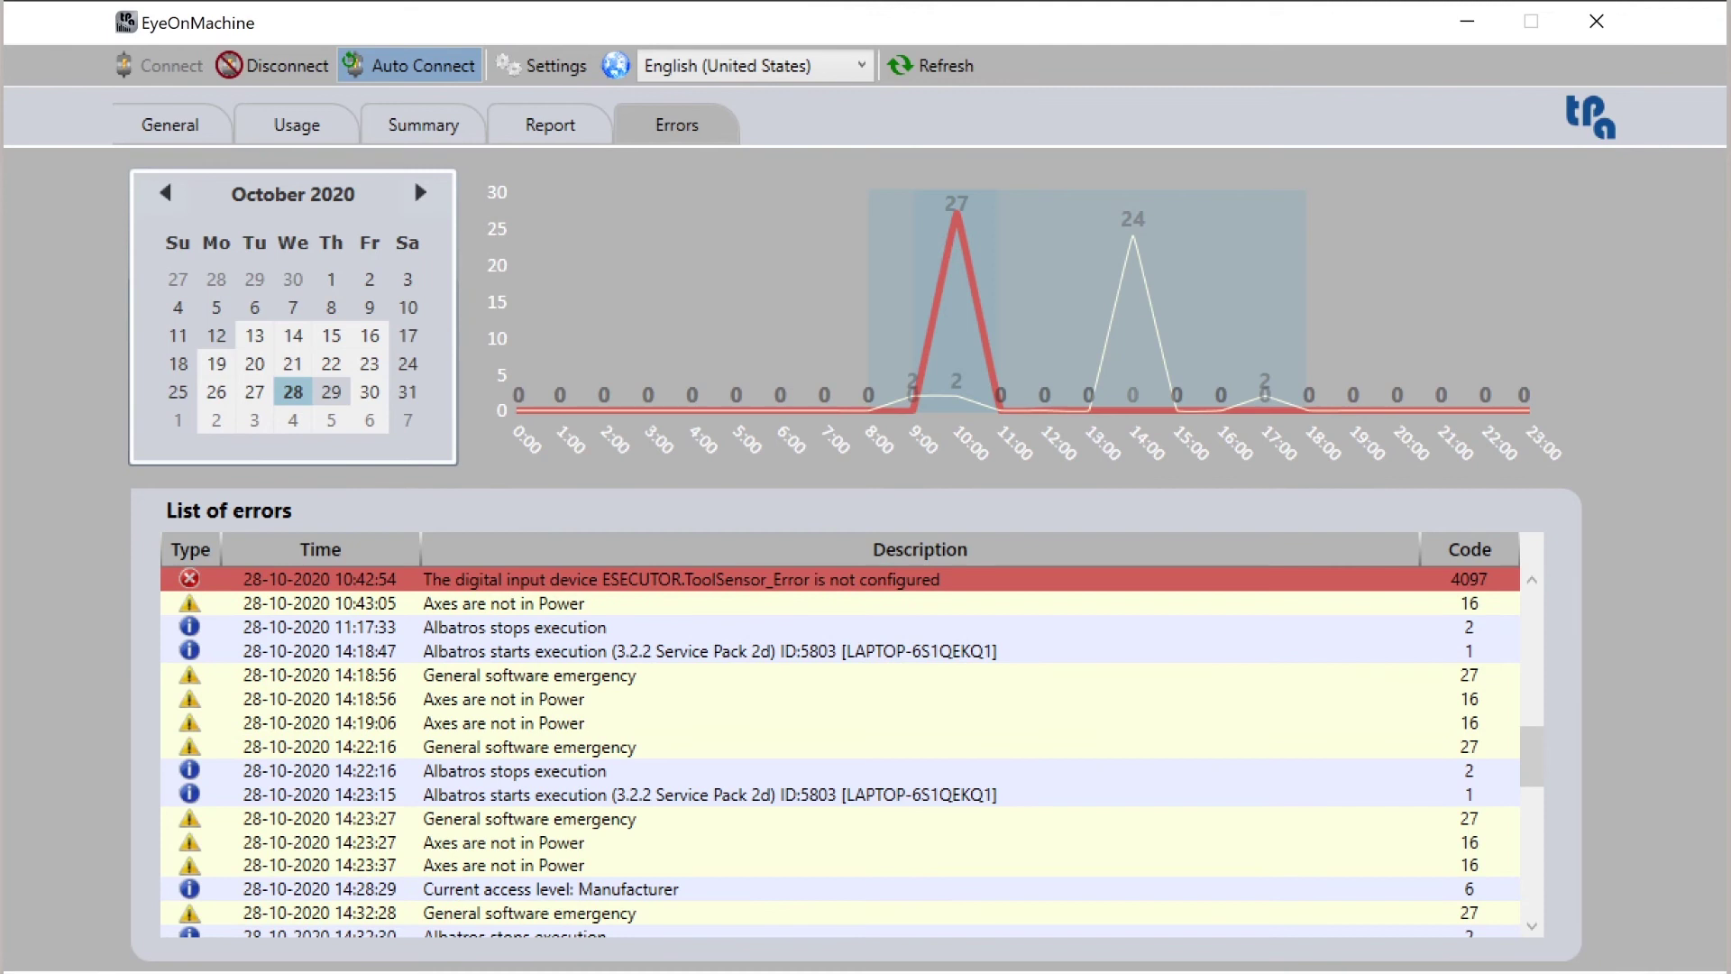
scroll(851, 752, down, 4)
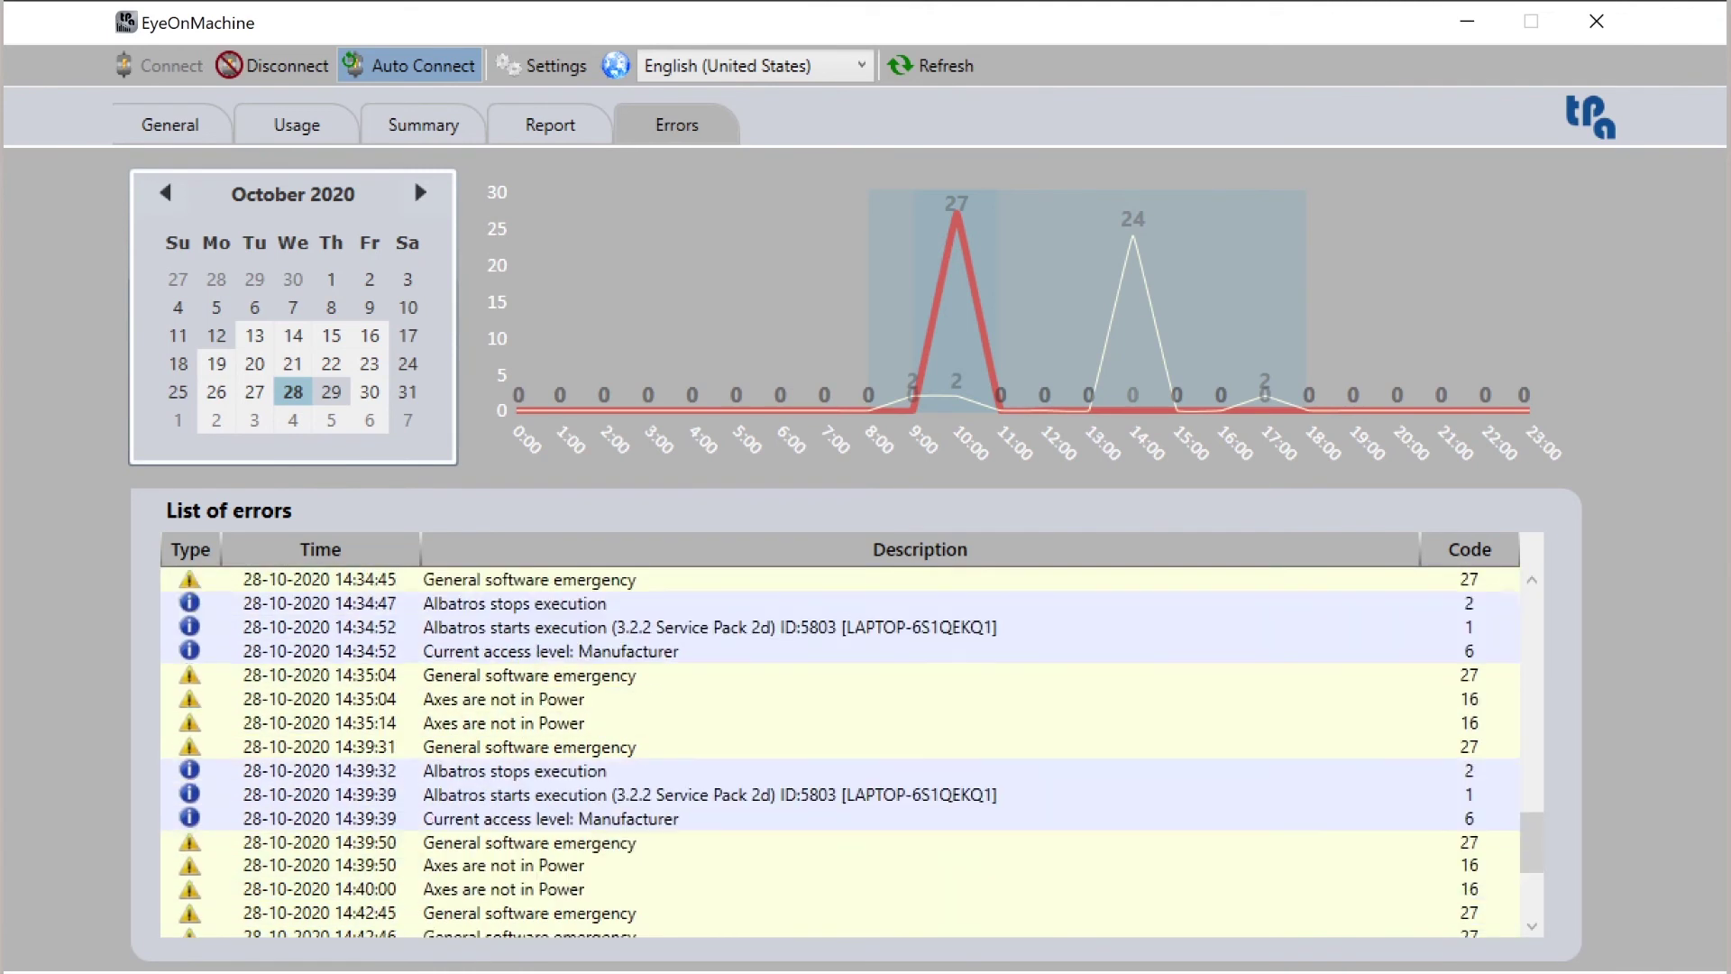
scroll(851, 751, up, 9)
scroll(852, 752, up, 7)
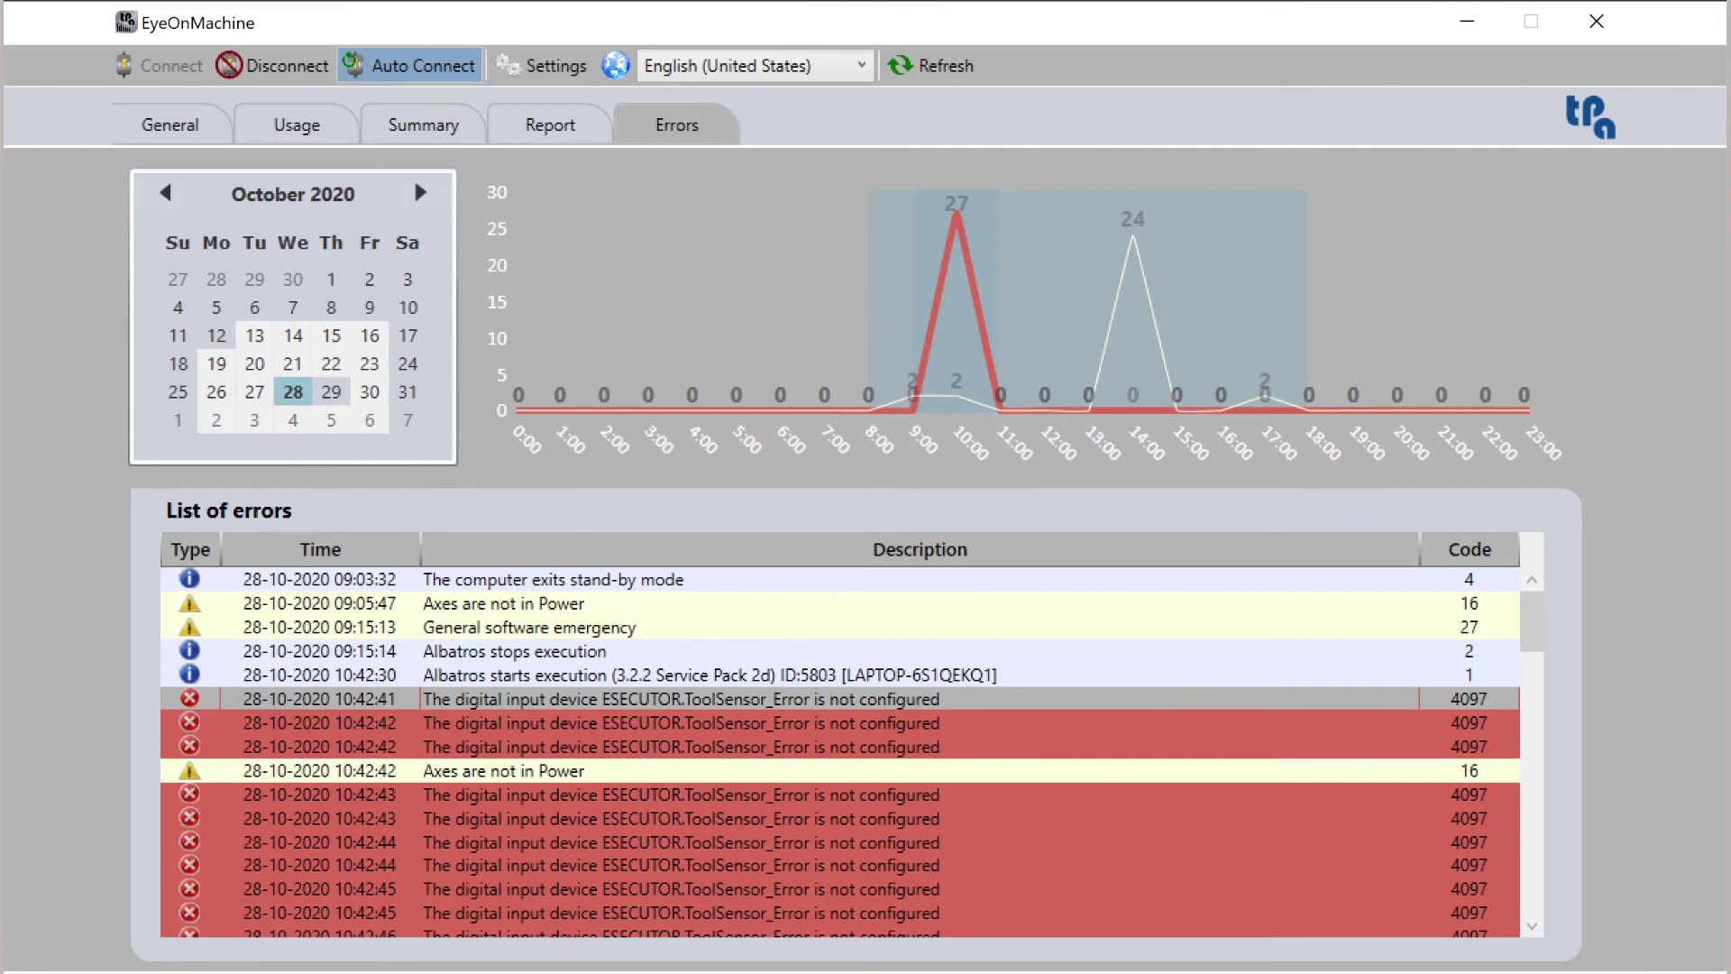
Show the error lists and hourly charts for 15, 14 and 13 October 2020 one after another
click(331, 336)
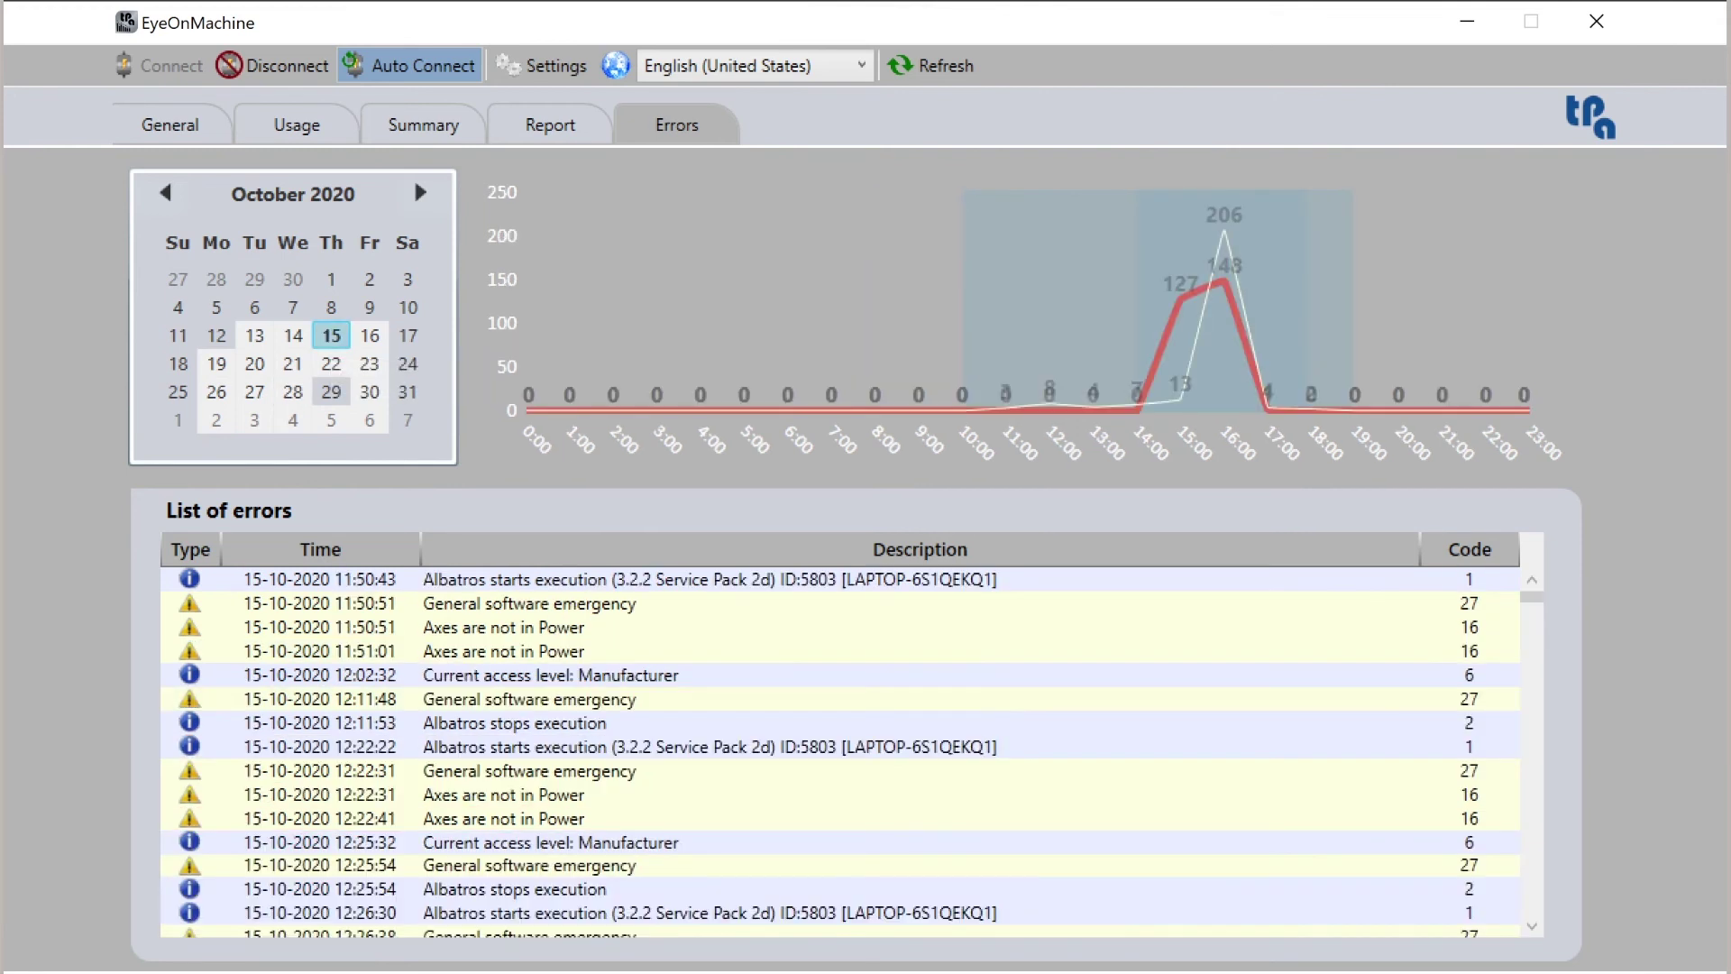
click(292, 336)
click(255, 335)
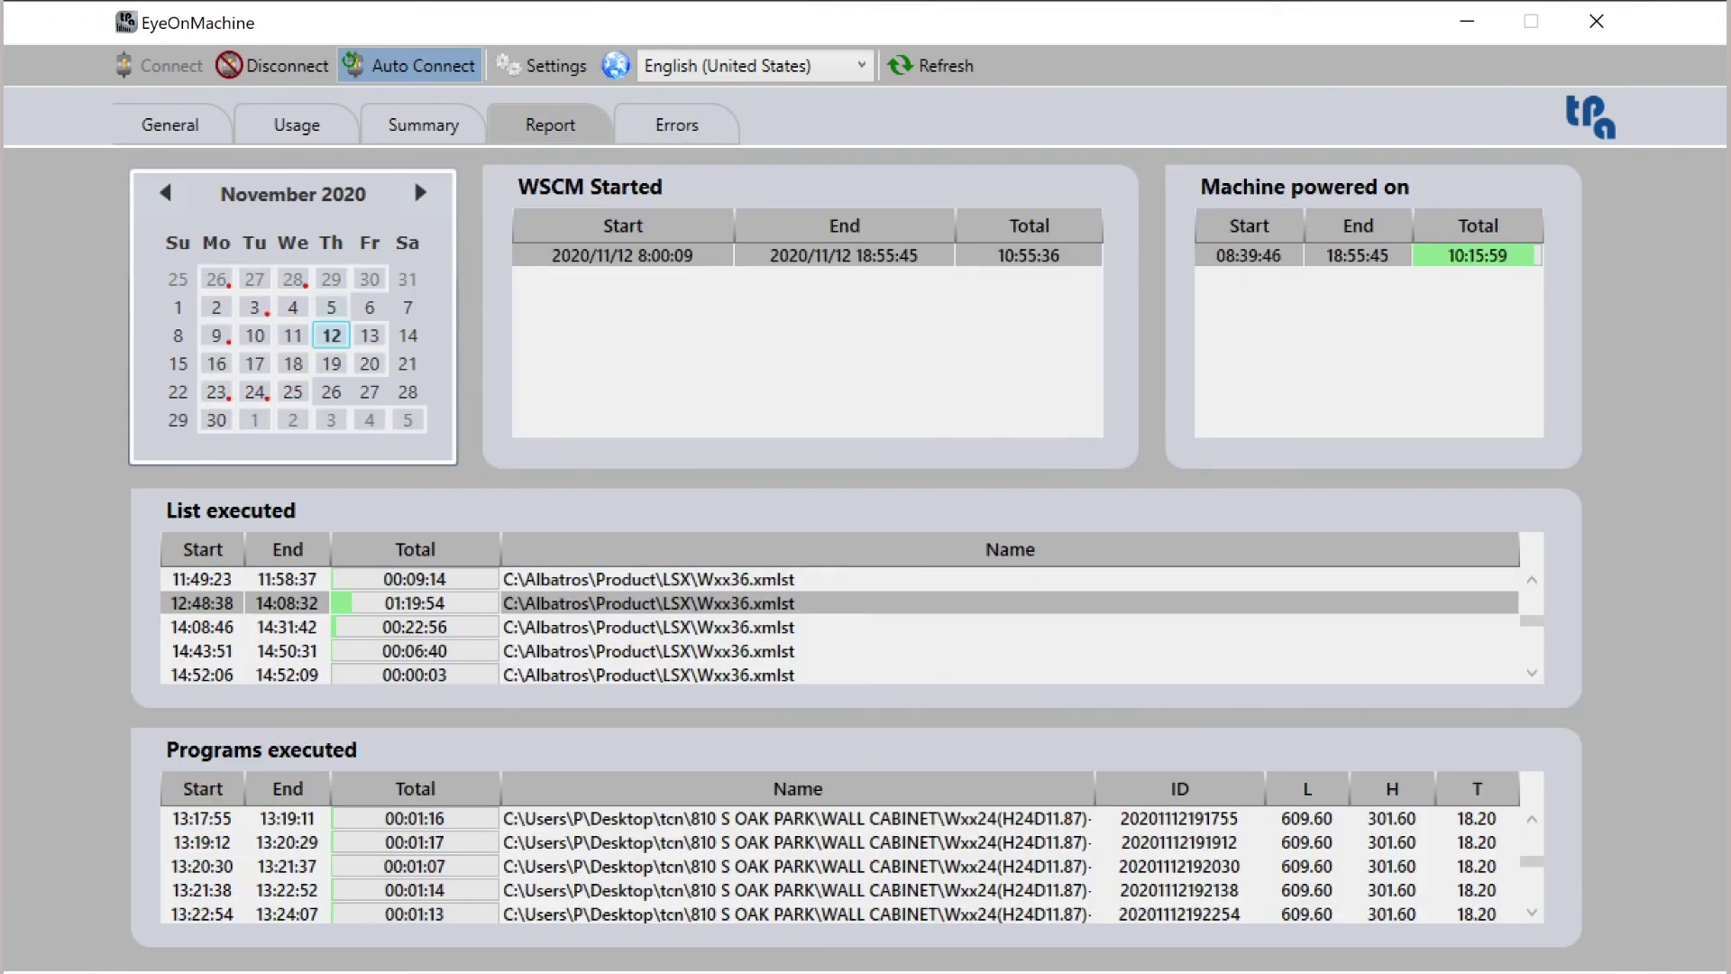
Look through the reports for 18 to 20 November 2020 and show the 18 November session's power-on times and executed lists
click(292, 363)
click(331, 363)
click(368, 363)
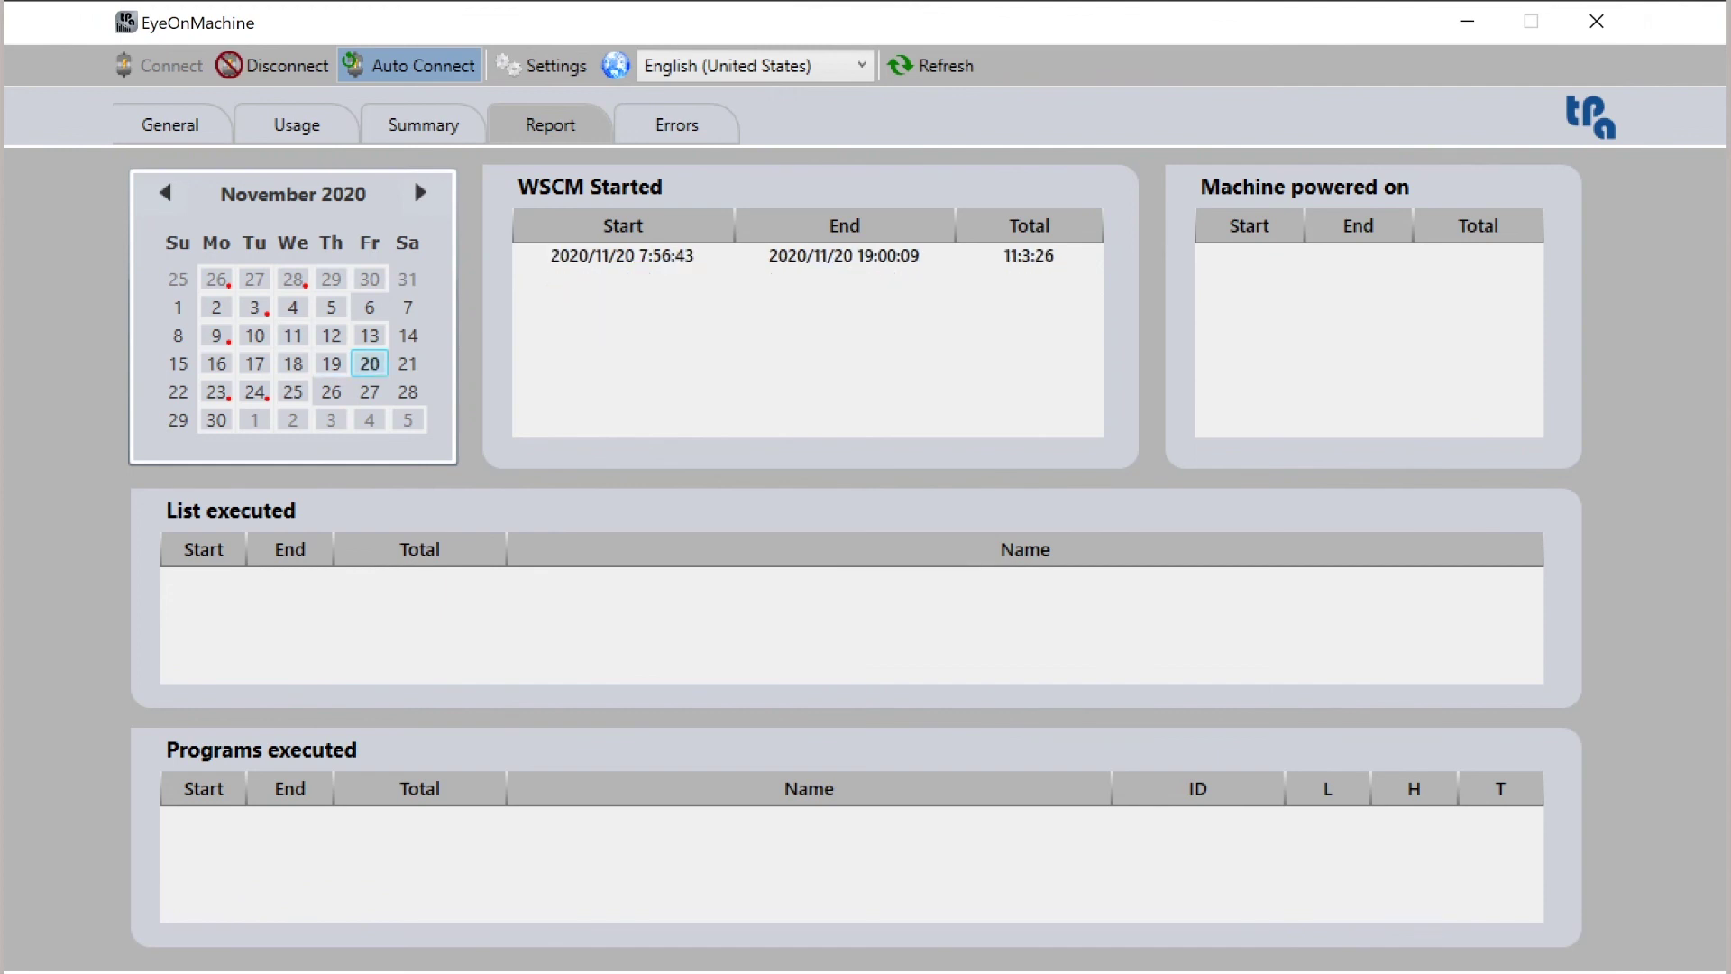
click(292, 364)
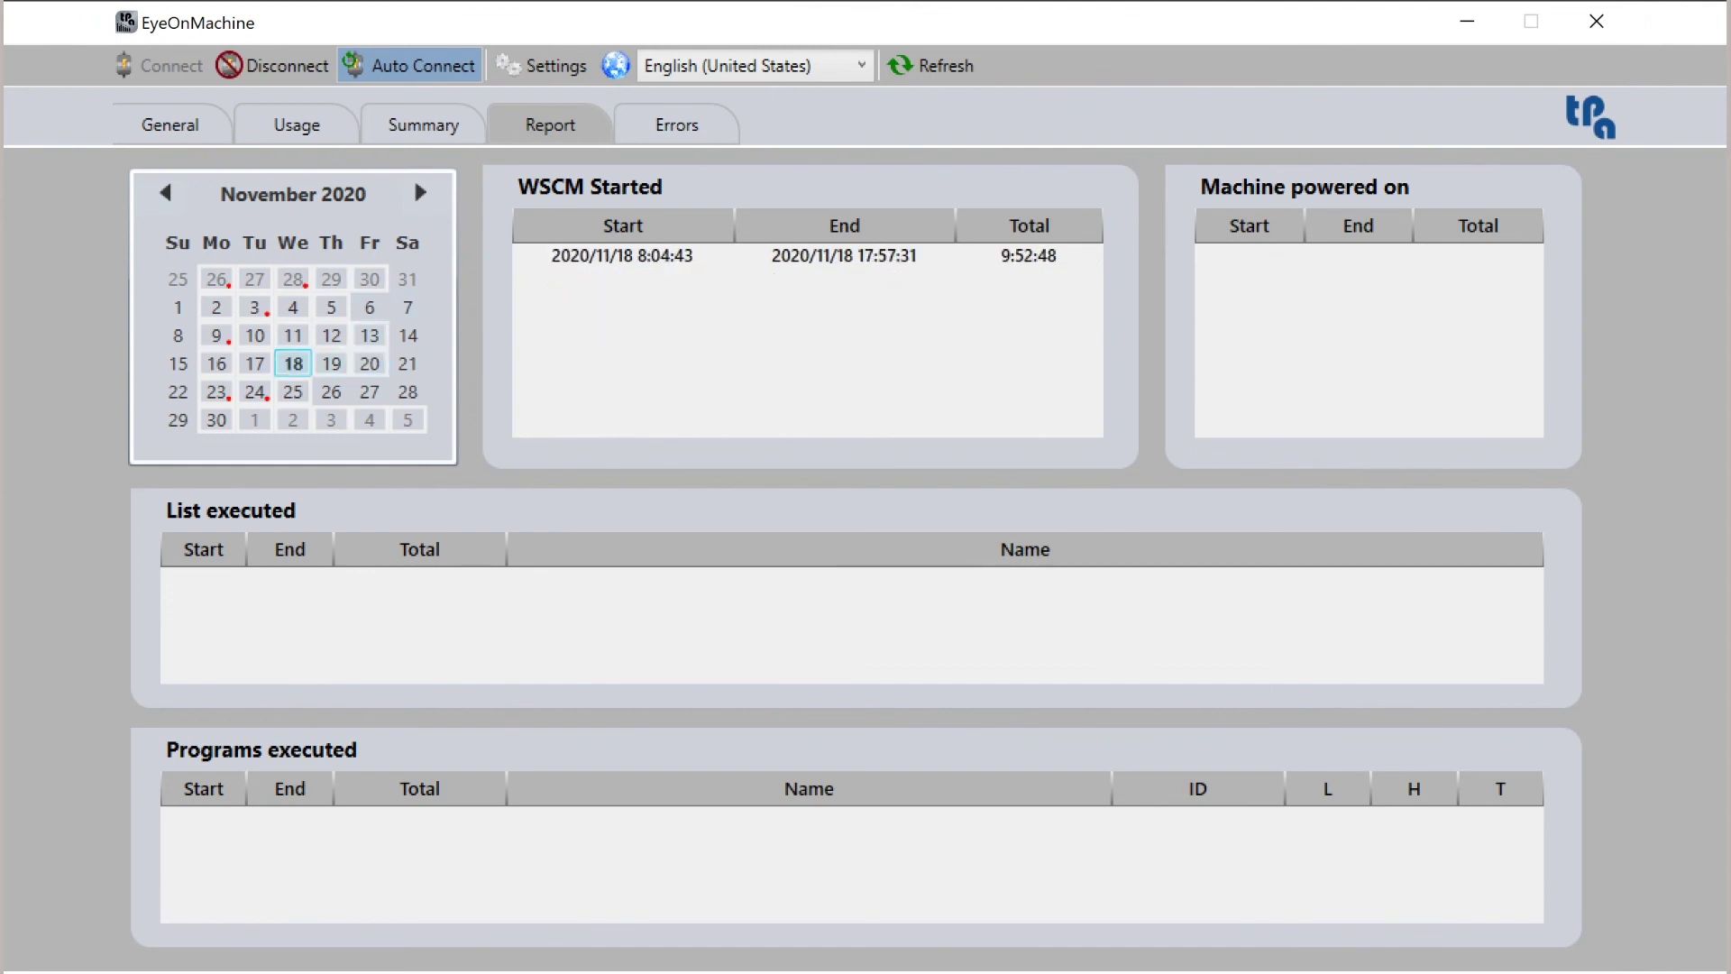
click(622, 255)
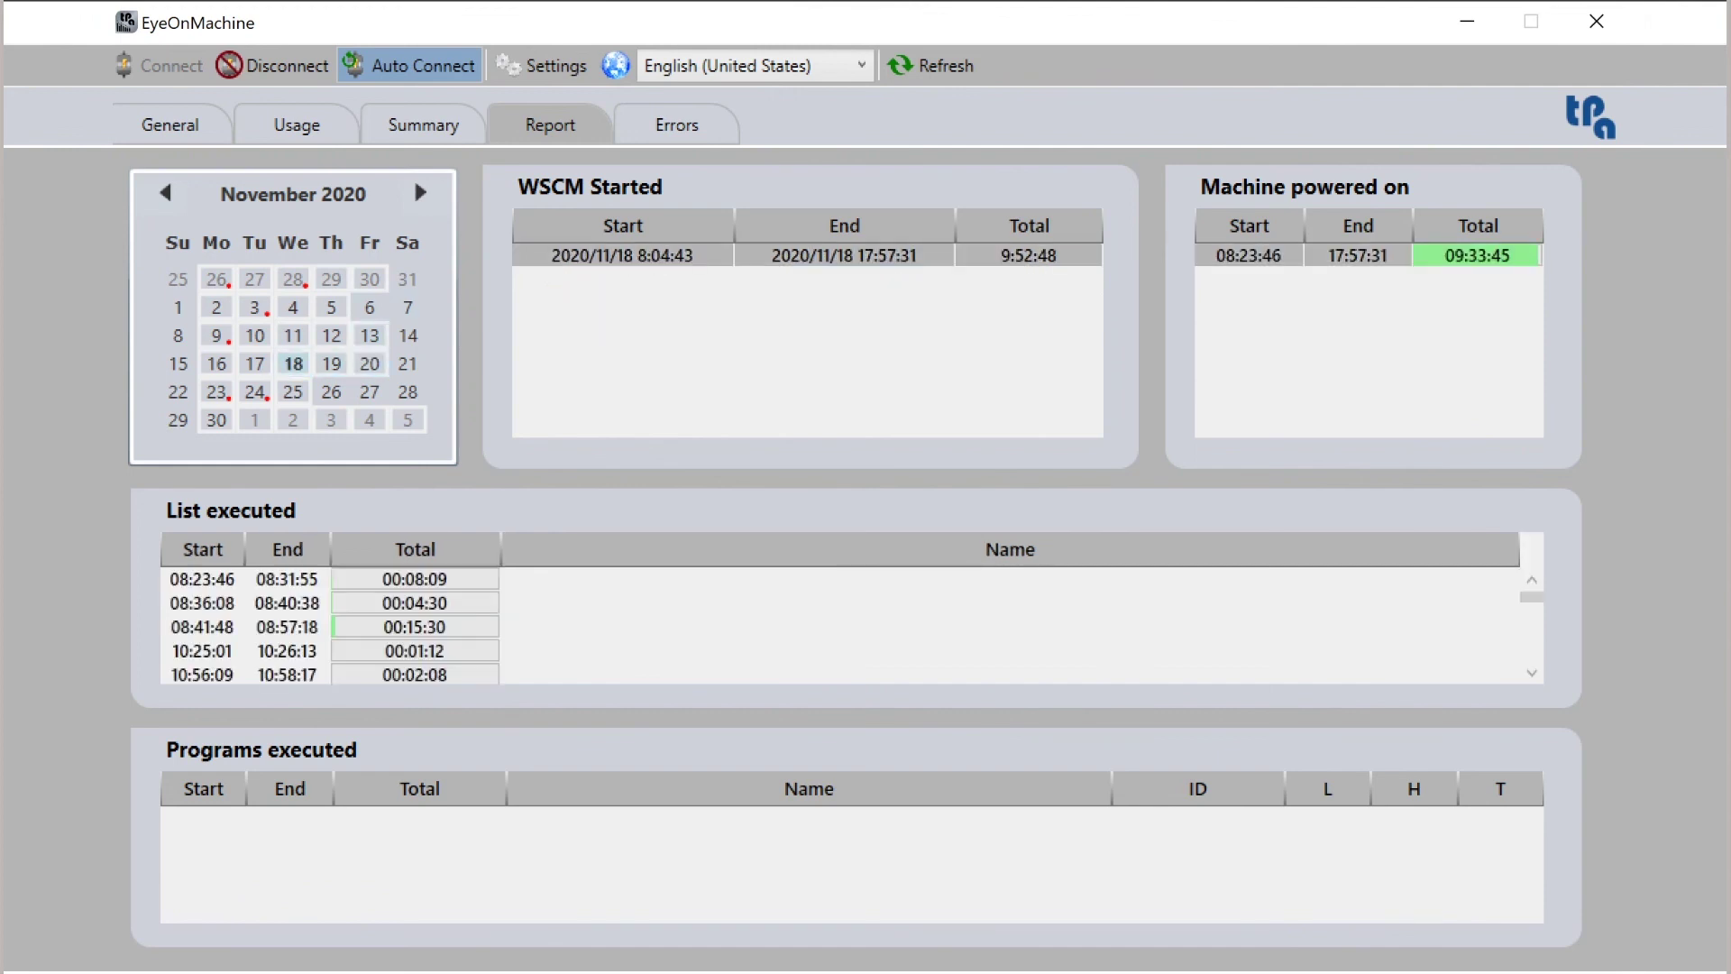
In the 30 October 2020 report, show the programs executed in the list run that started at 09:30:49
click(369, 279)
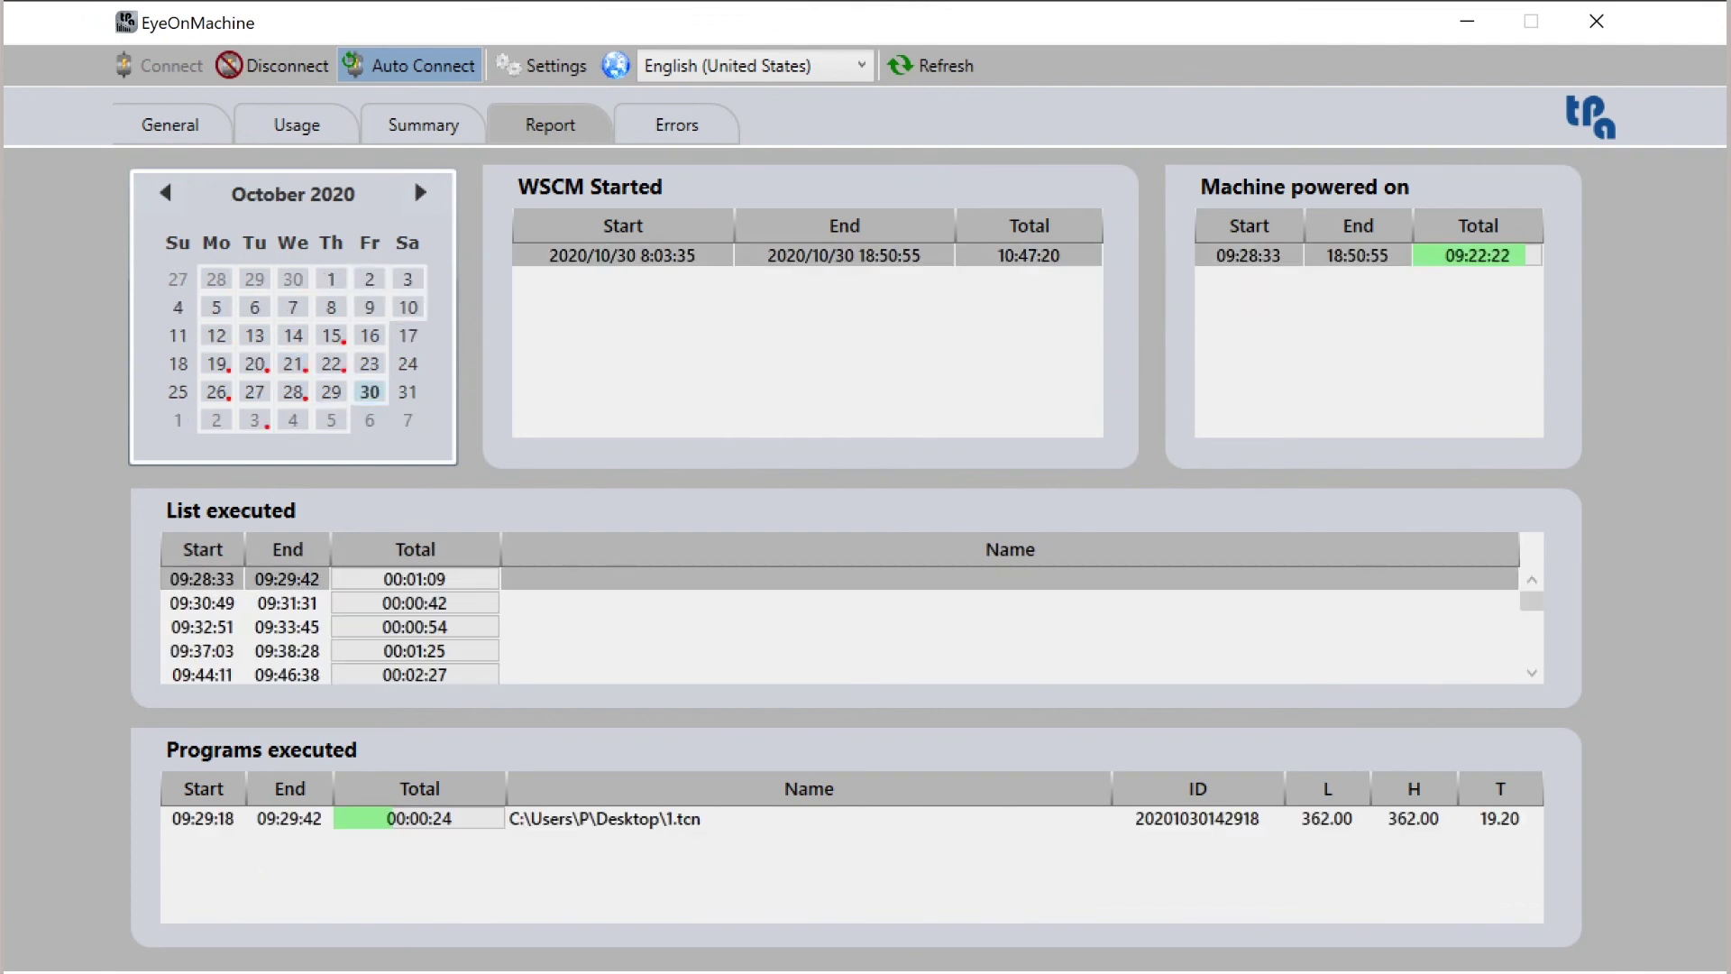
click(286, 602)
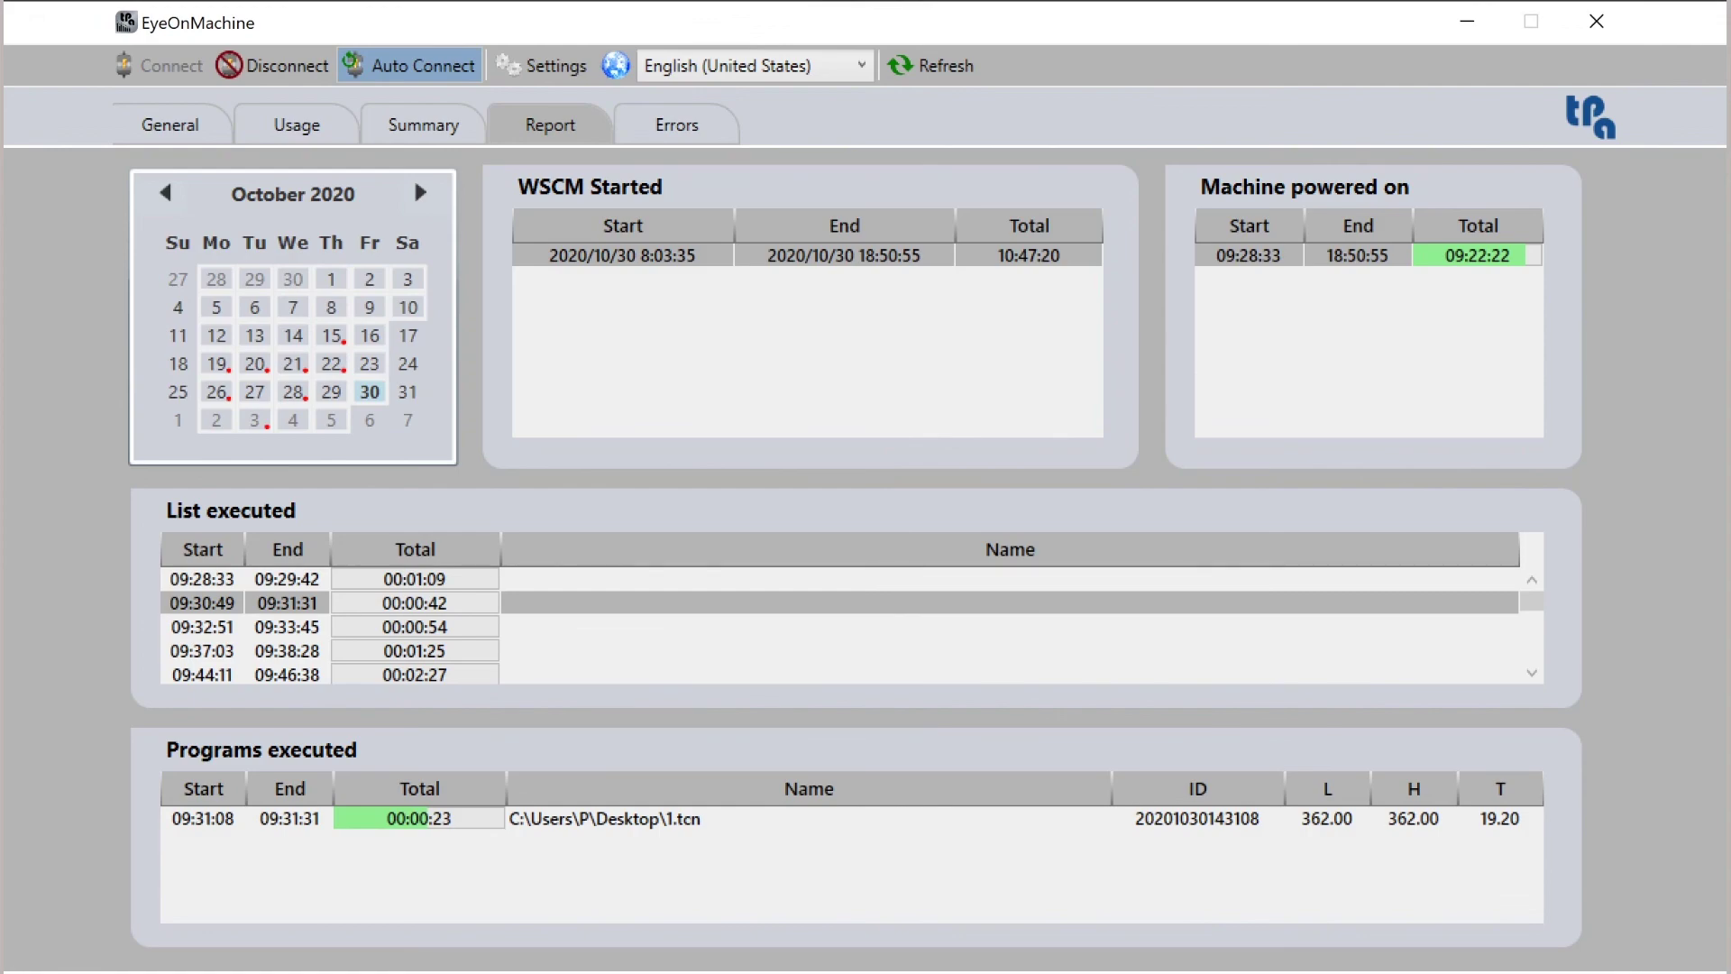